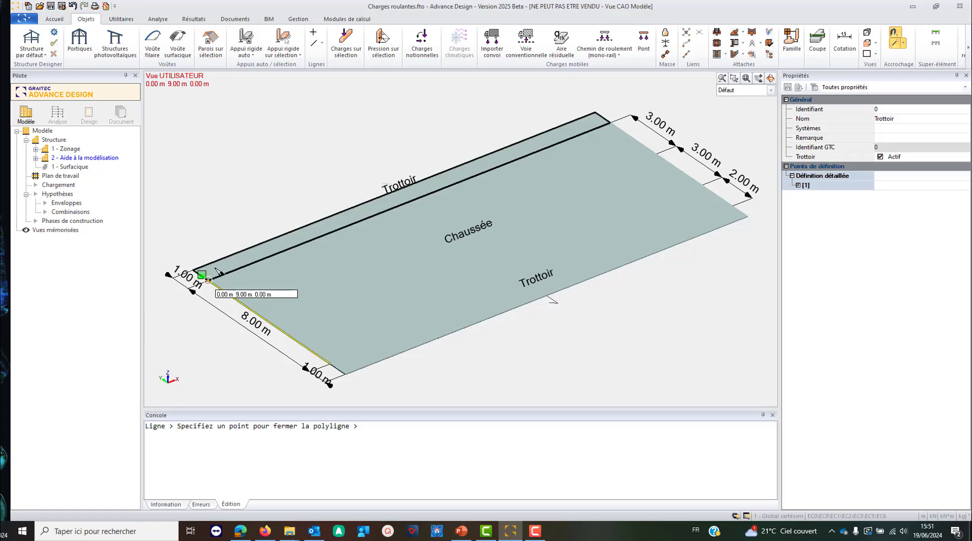
Draw a traffic lane along the centreline of the 1 m sidewalk strip on the slab's far edge, spanning its 20 m length
click(201, 275)
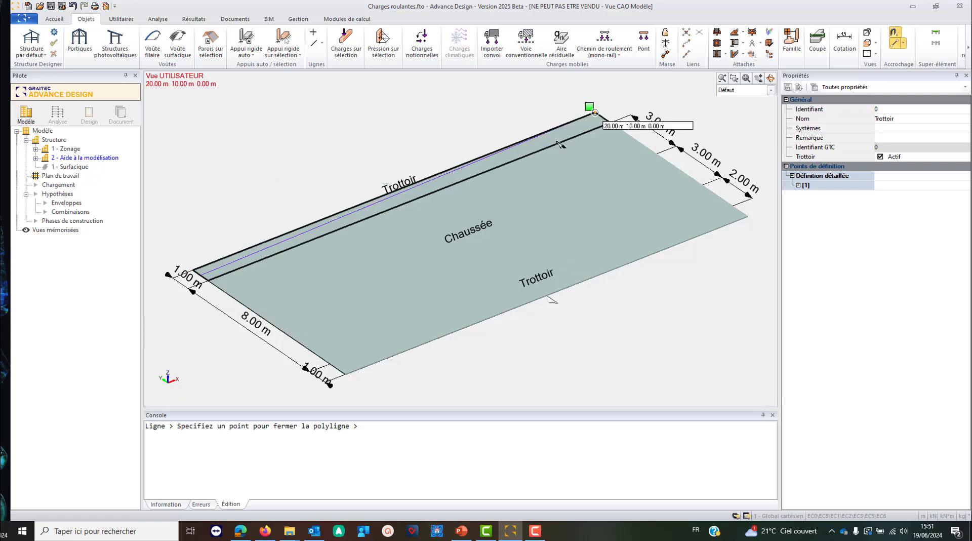
click(603, 117)
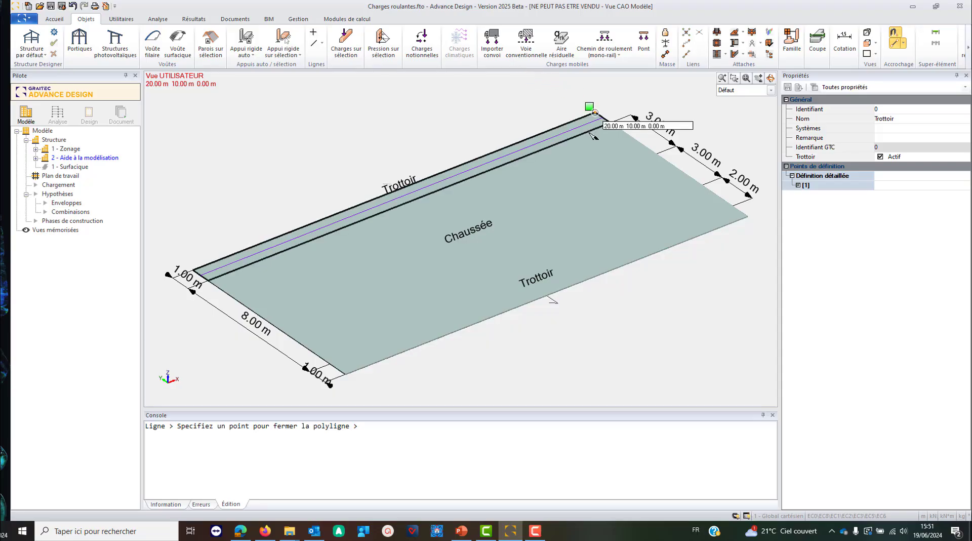
right_click(635, 88)
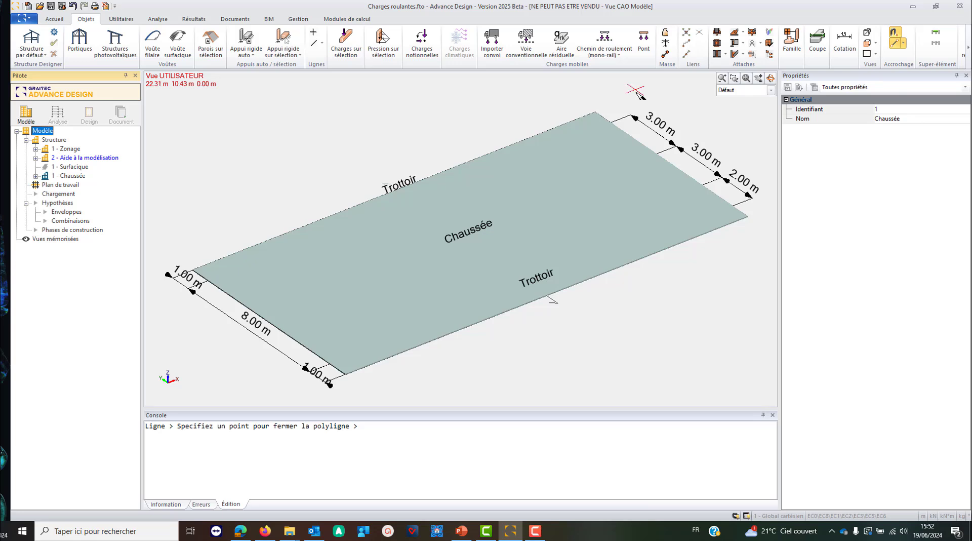
Check the first Trottoir lane's left and right widths at both of its definition points
click(35, 177)
click(63, 185)
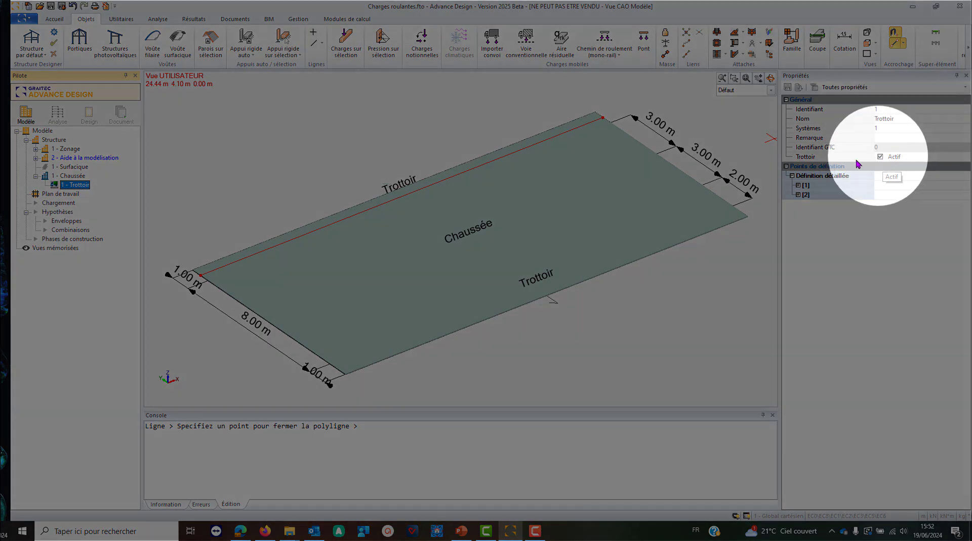
click(798, 185)
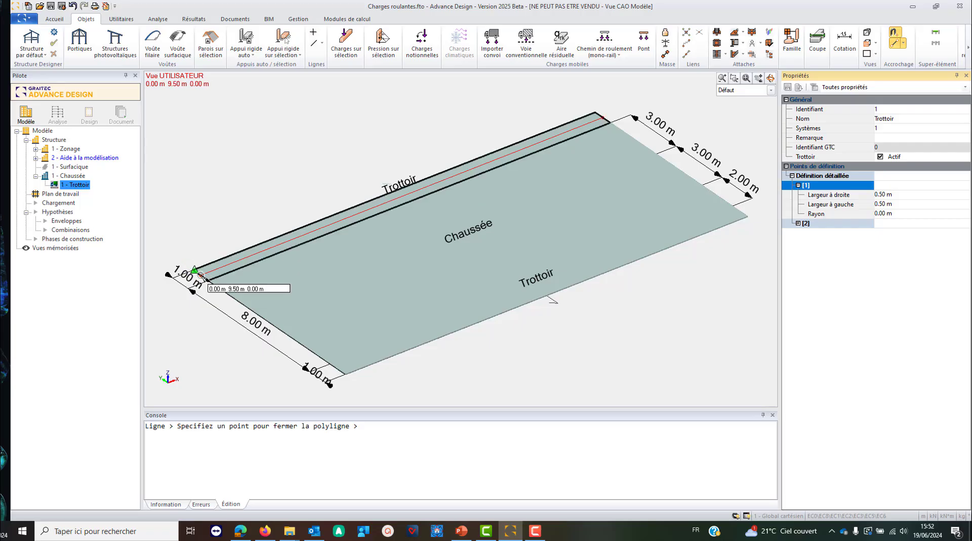
click(201, 276)
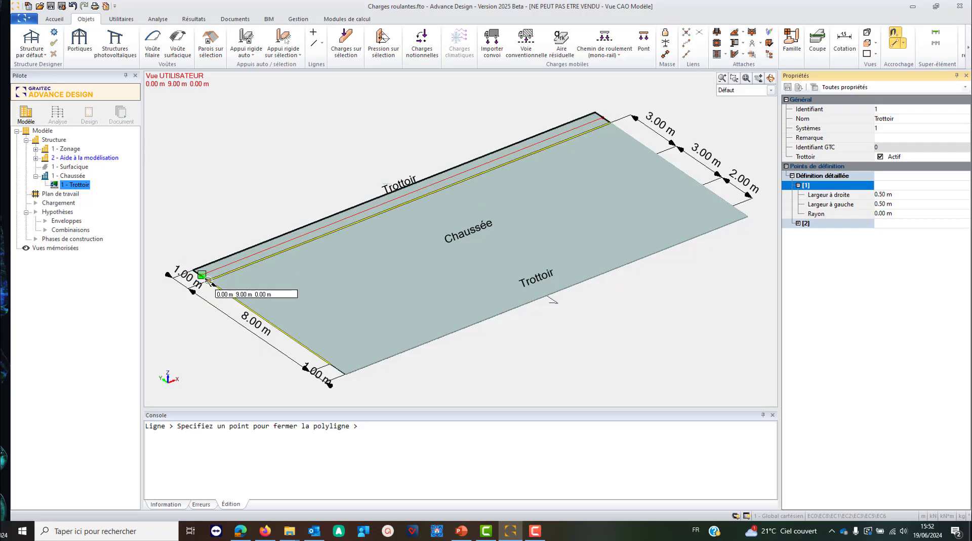
click(799, 223)
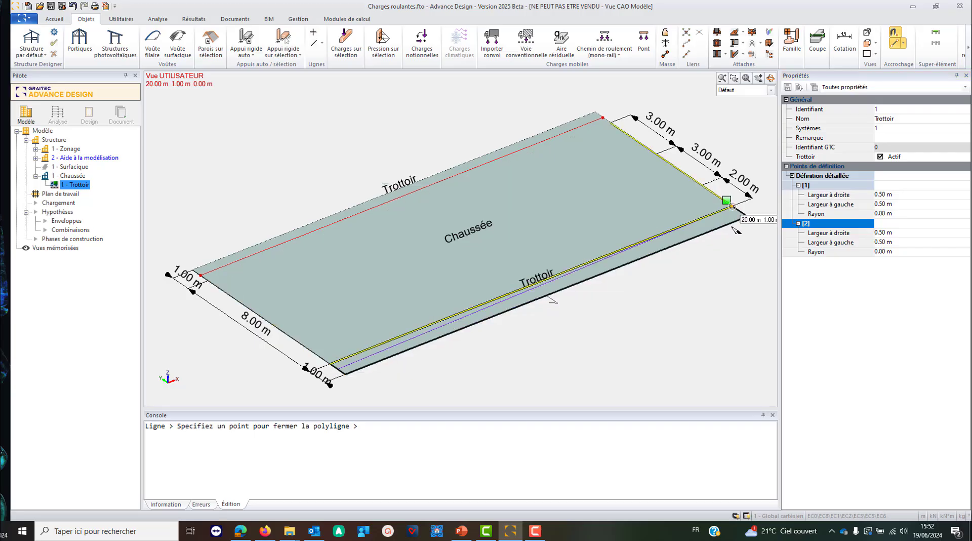
Draw the second Trottoir lane along the centreline of the near-edge sidewalk strip and check its widths at both definition points
click(740, 212)
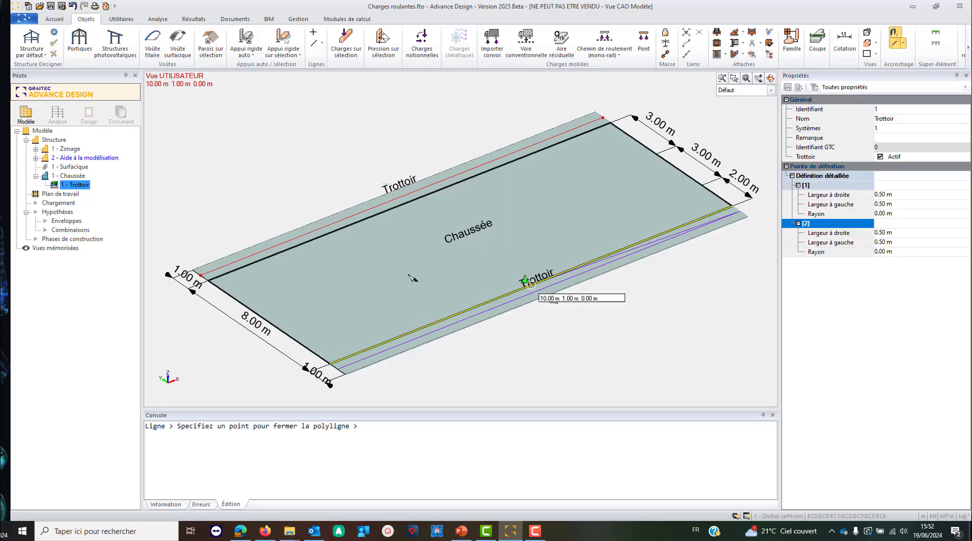
right_click(675, 318)
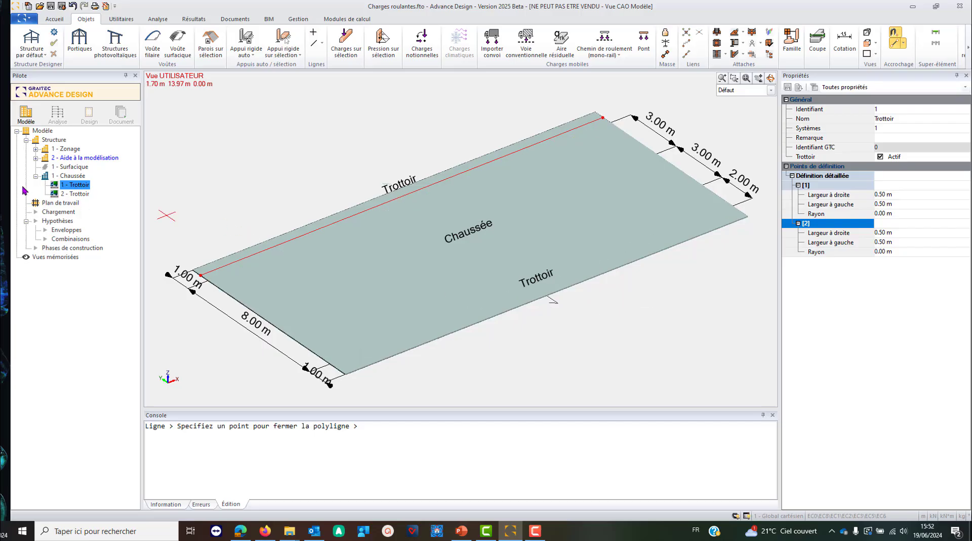
click(798, 185)
click(798, 224)
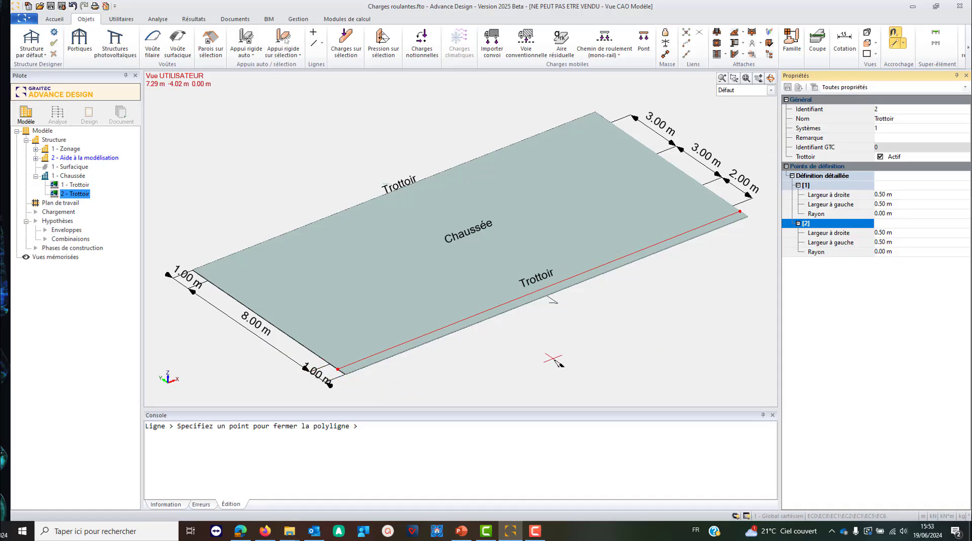
click(71, 176)
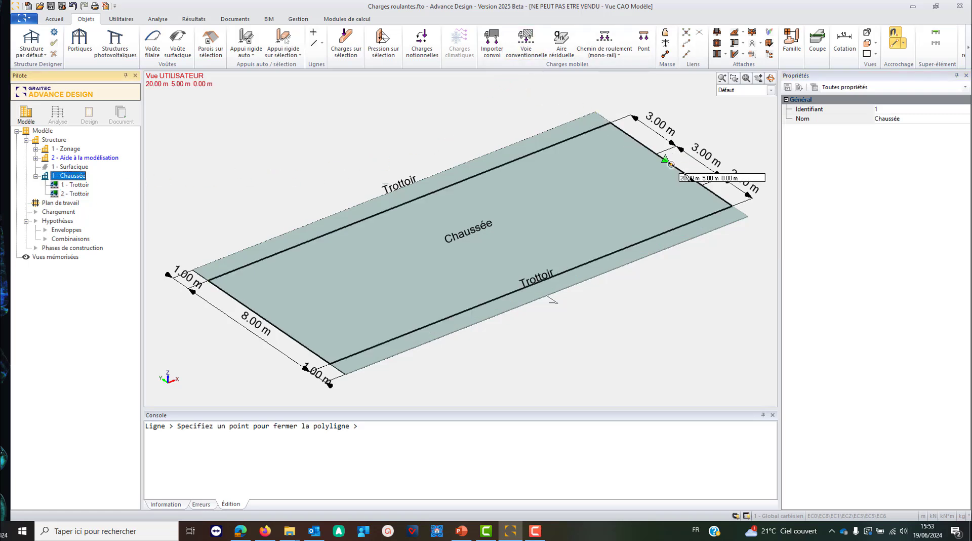
click(527, 43)
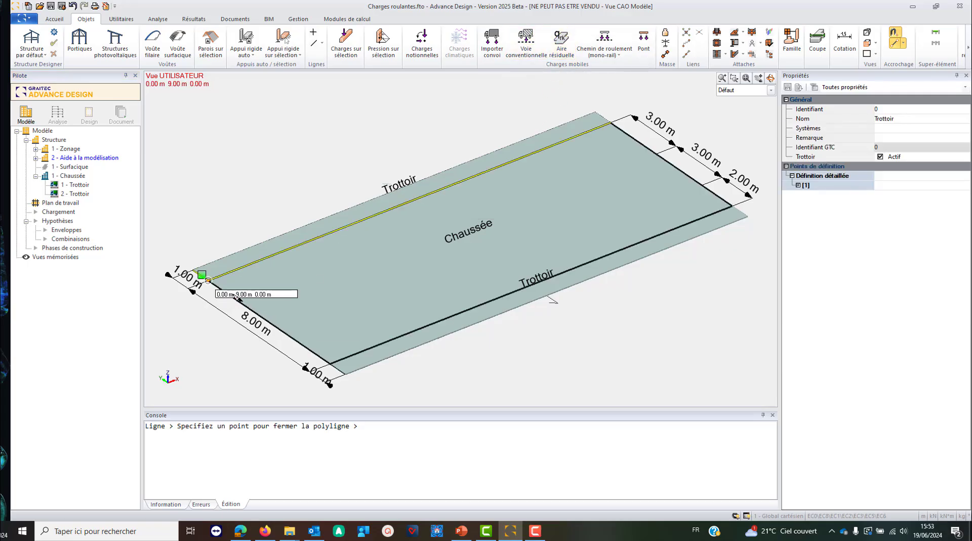
click(234, 295)
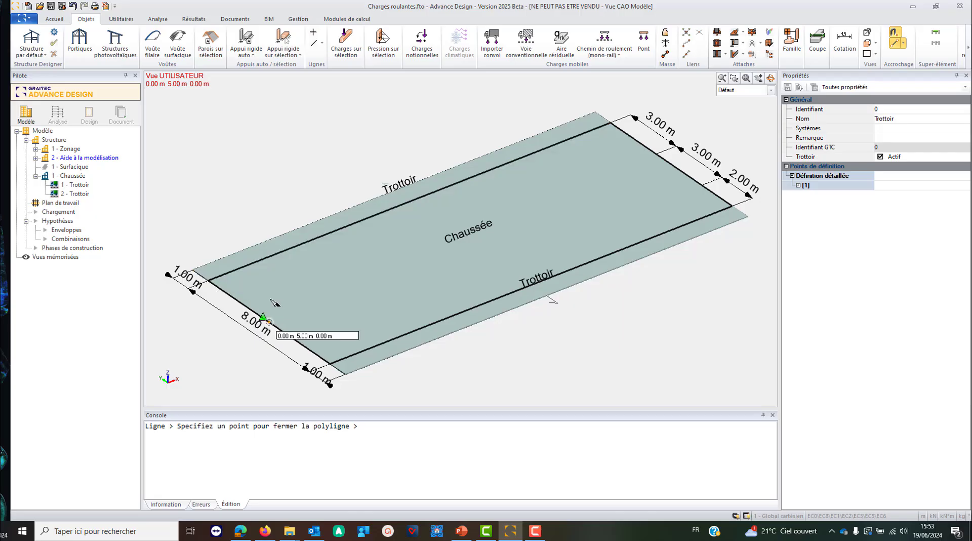
Expand the Aide à la modélisation group and display the model in wireframe to expose the guide lines, cancelling the lane in progress
double_click(37, 159)
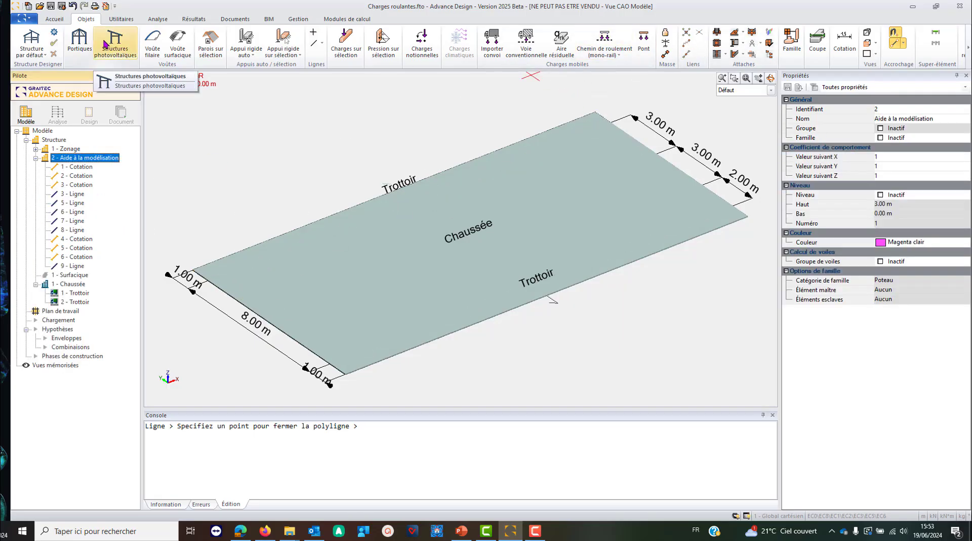
click(56, 19)
click(680, 32)
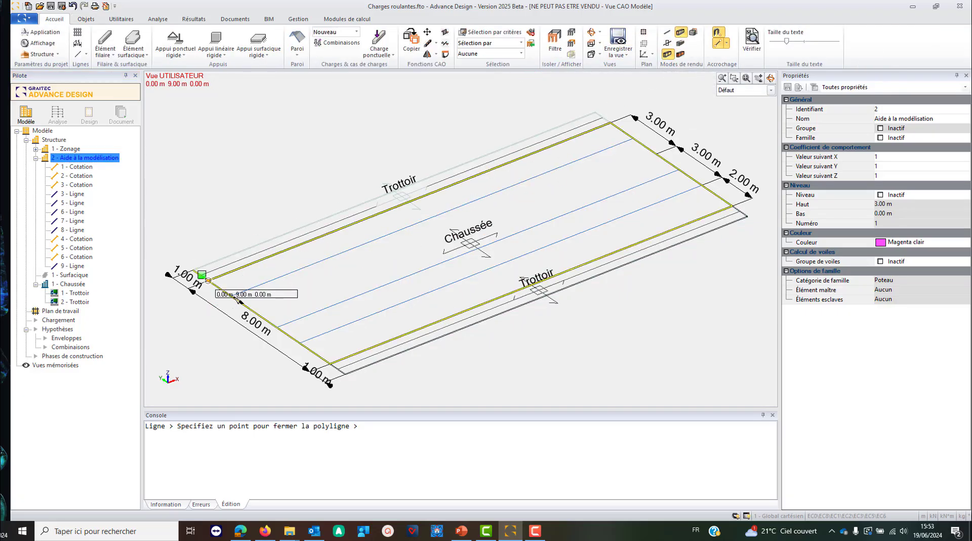
click(192, 291)
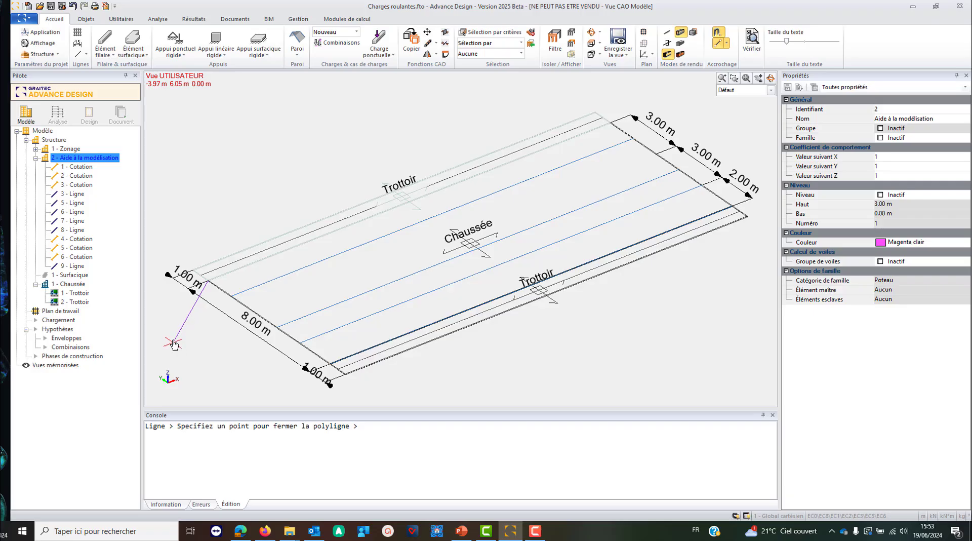
key(Escape)
Draw a conventional lane in the Chaussée system along the guide line from (0, 7.5) to (20, 7.5) m
click(70, 284)
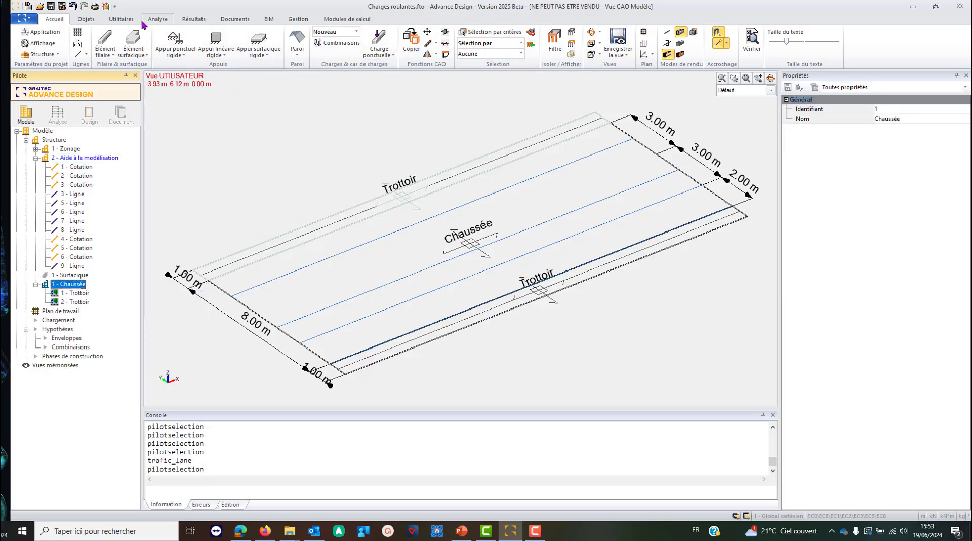
click(84, 20)
click(527, 38)
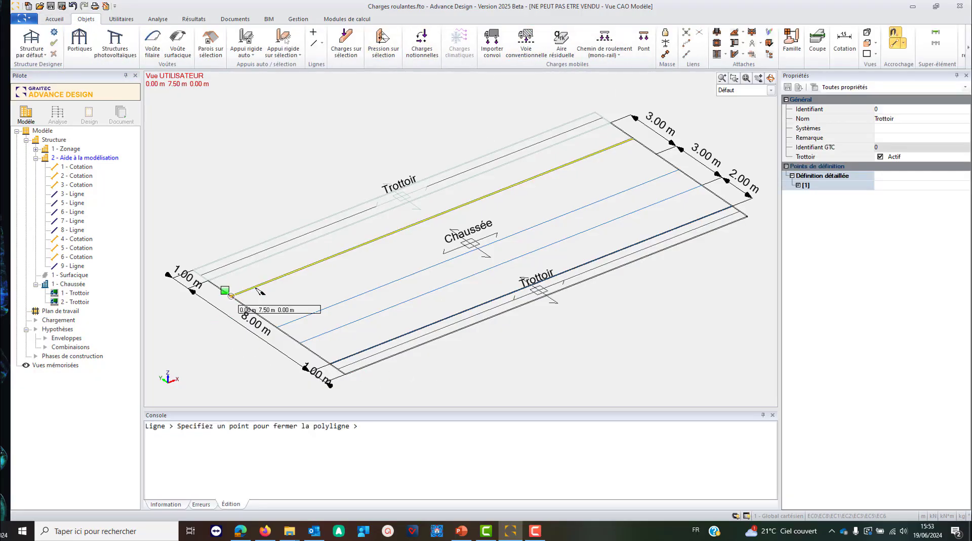
click(231, 296)
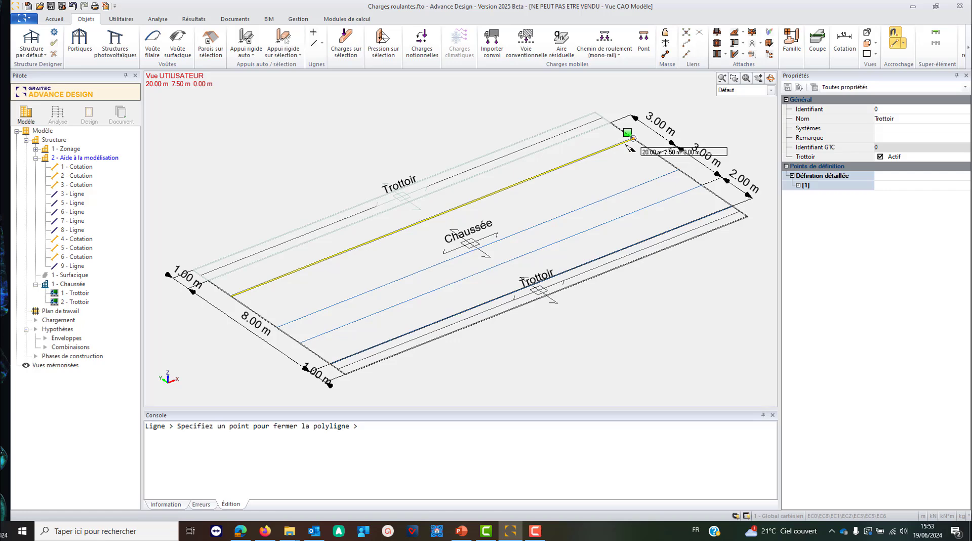
click(628, 145)
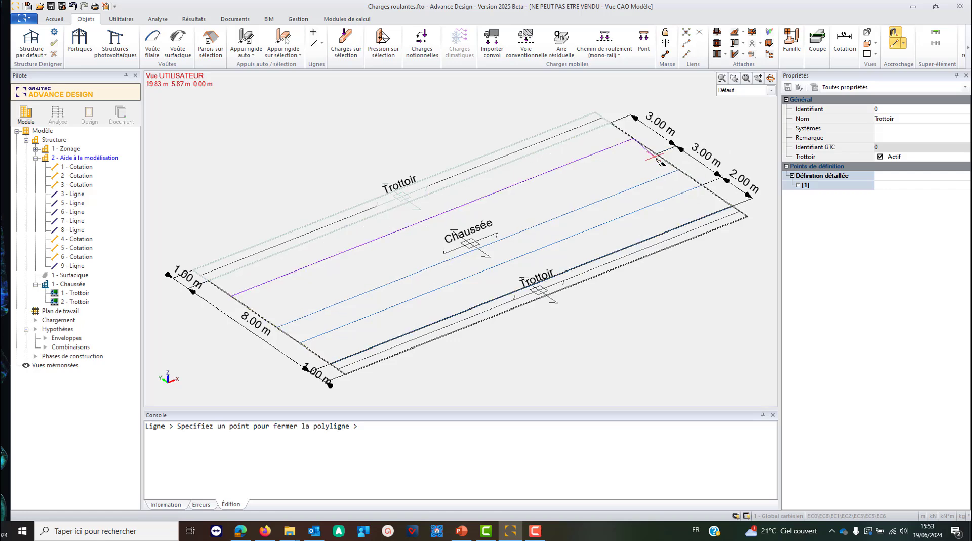
Rename the third lane as Voie 1 and disable its Trottoir option
click(68, 311)
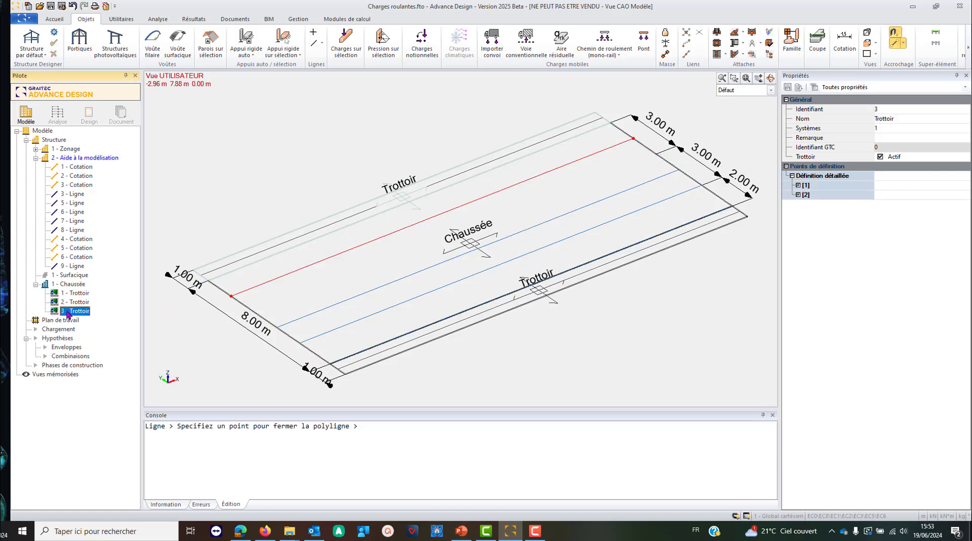
click(908, 117)
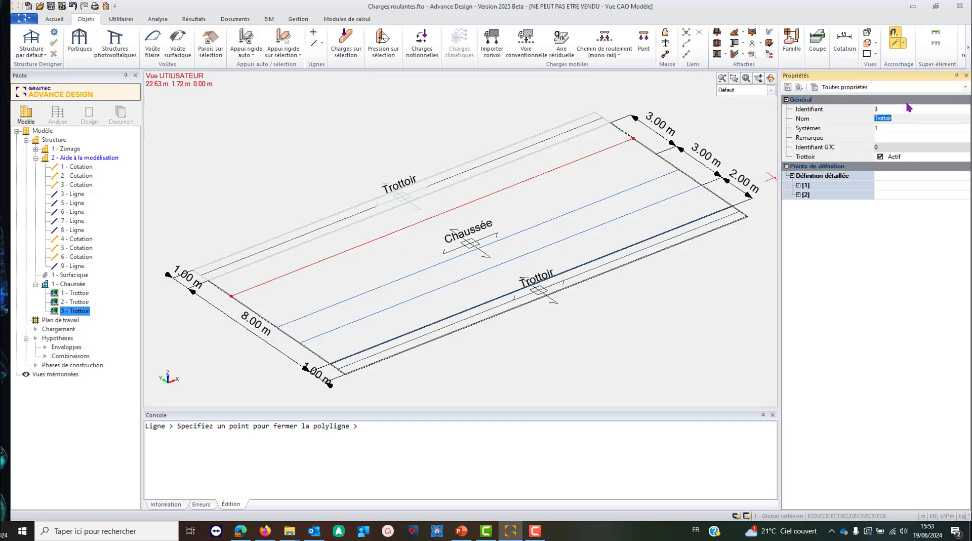
text(Voie 1)
click(880, 157)
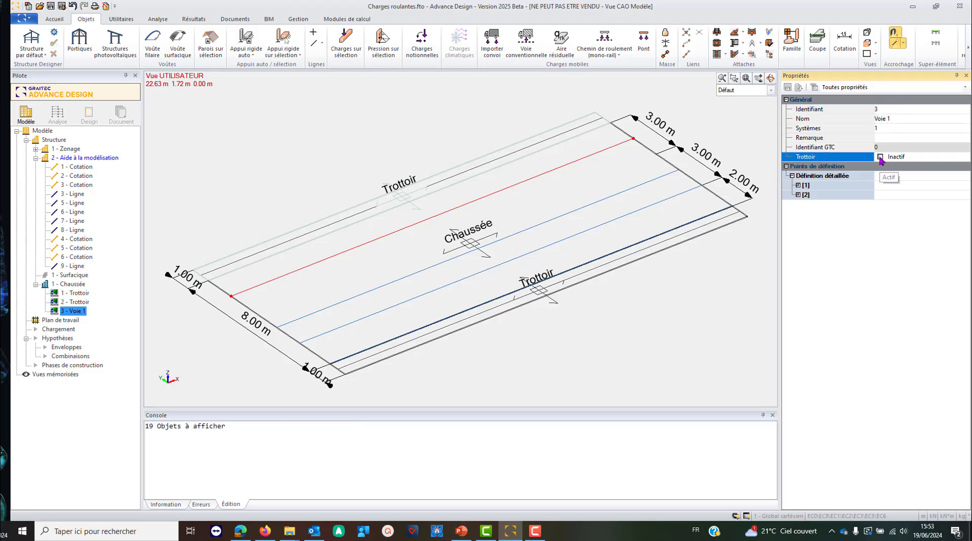
Set Voie 1's right and left widths to 1.5 m at the first definition point
click(799, 186)
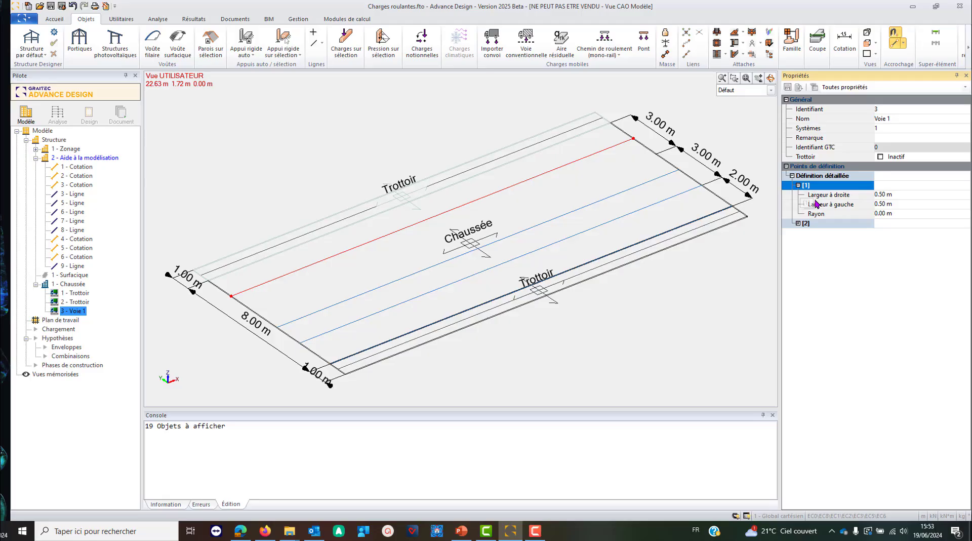
click(901, 195)
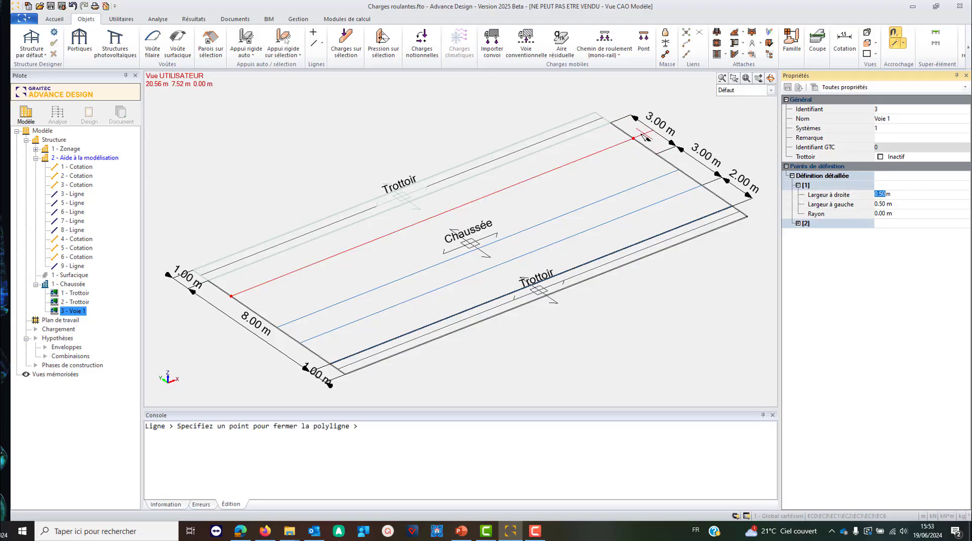
text(1.5)
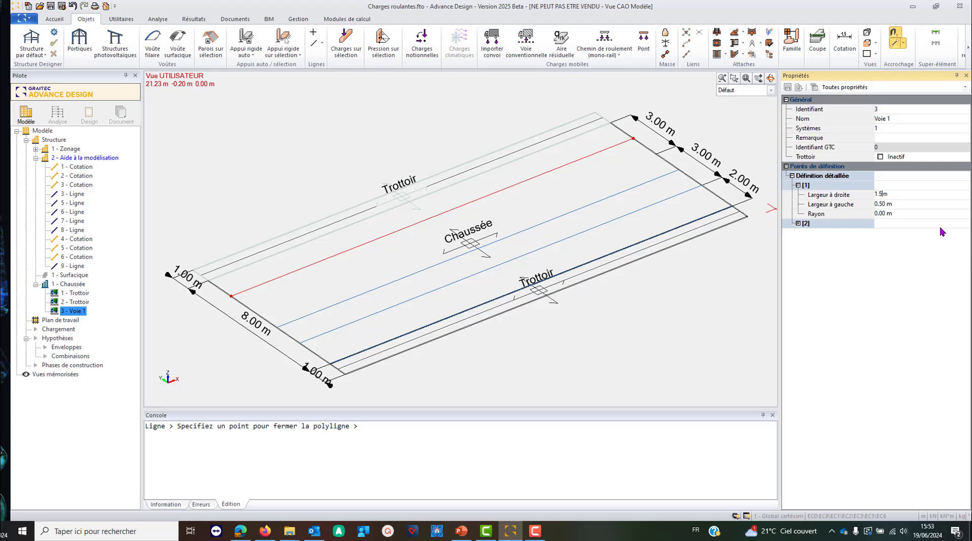
click(924, 204)
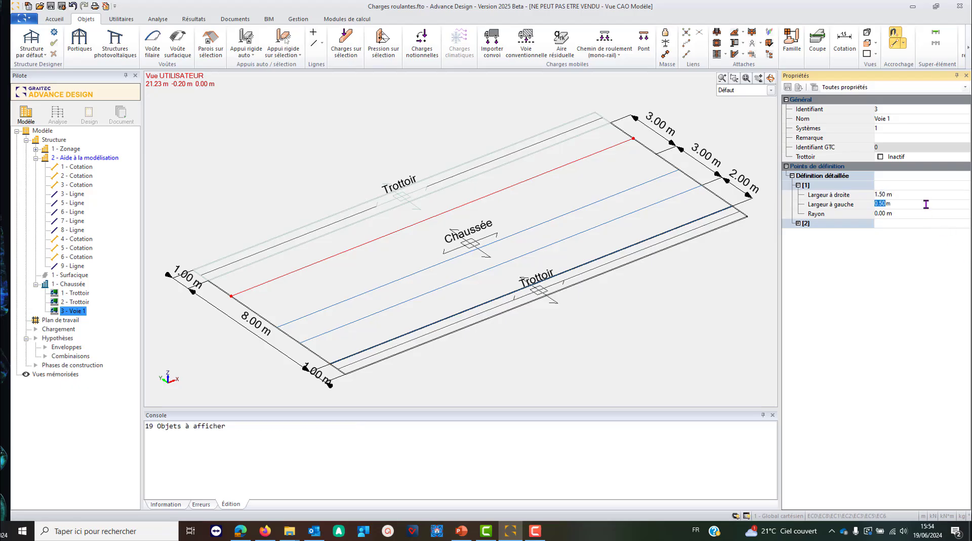
text(1.5)
Set Voie 1's right and left widths to 1.5 m at the second definition point
click(798, 224)
click(901, 232)
text(1)
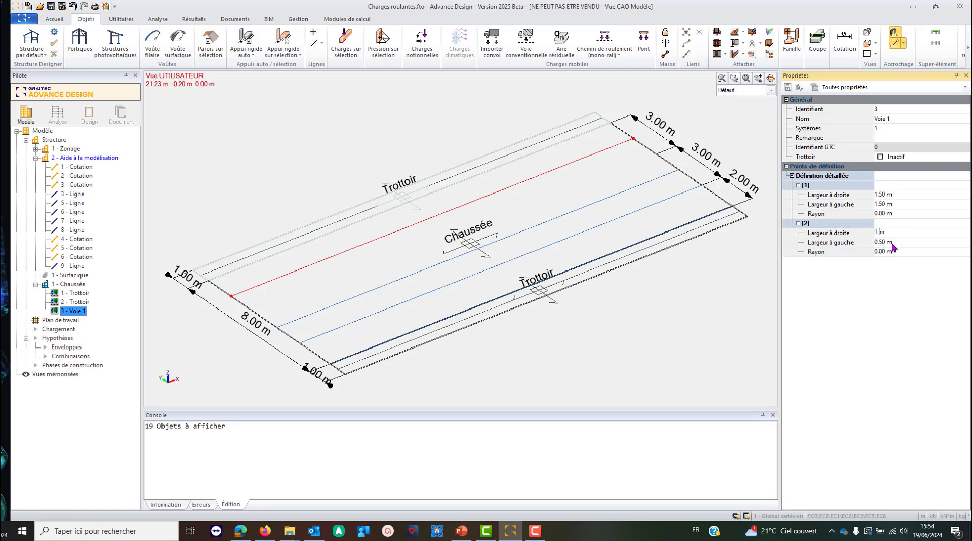
text(.5)
click(897, 242)
text(1.5)
click(905, 232)
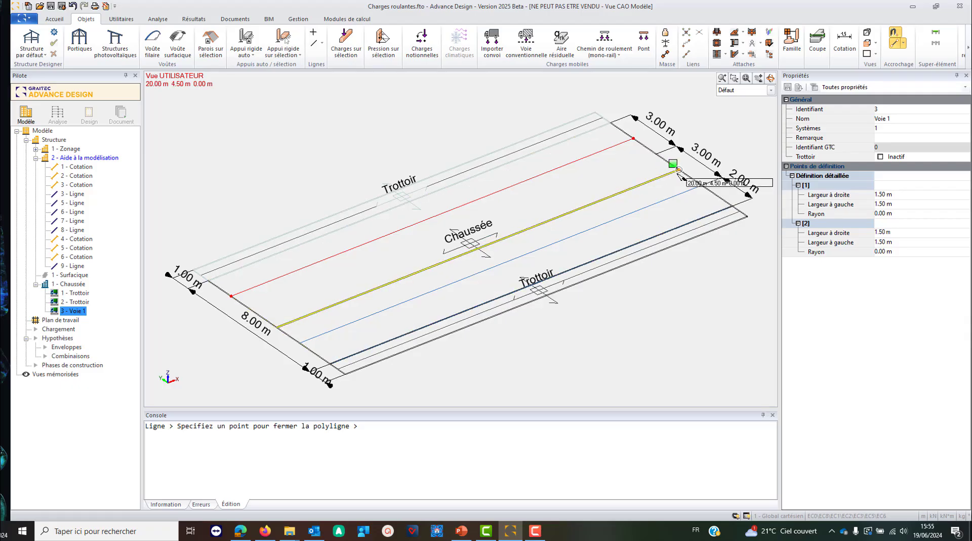
Finish a lane along the middle guide line at (20, 4.5) m, naming it Voie 2 with its Trottoir option disabled
click(678, 171)
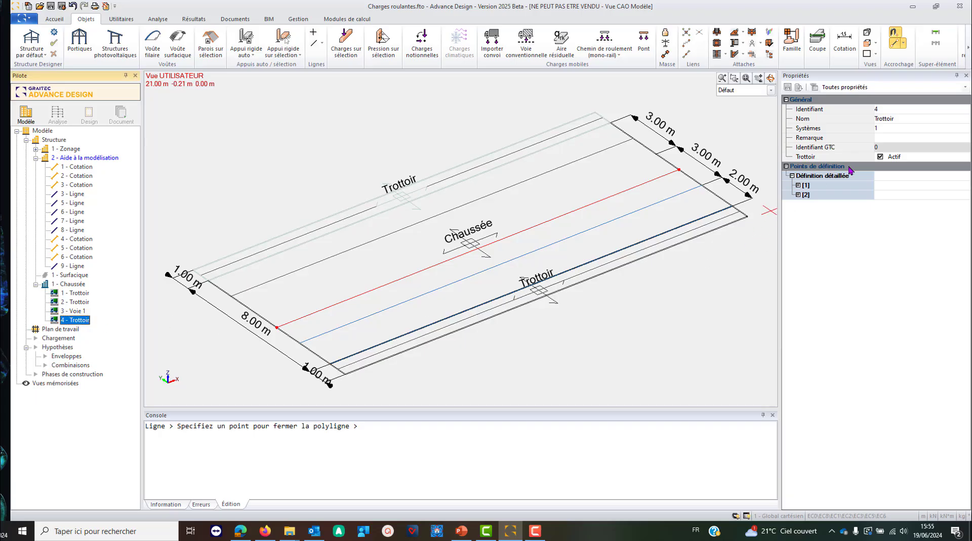
click(907, 120)
text(Voie 2)
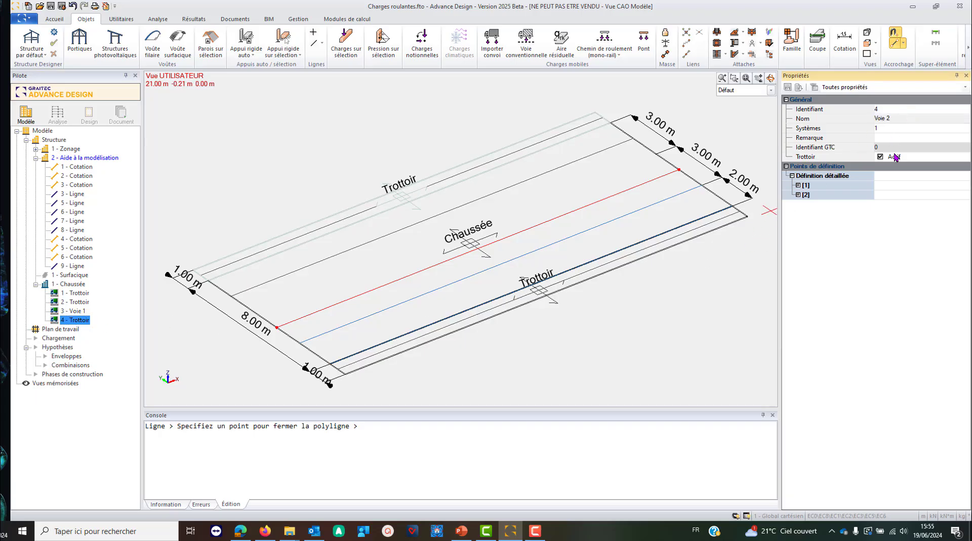
click(893, 156)
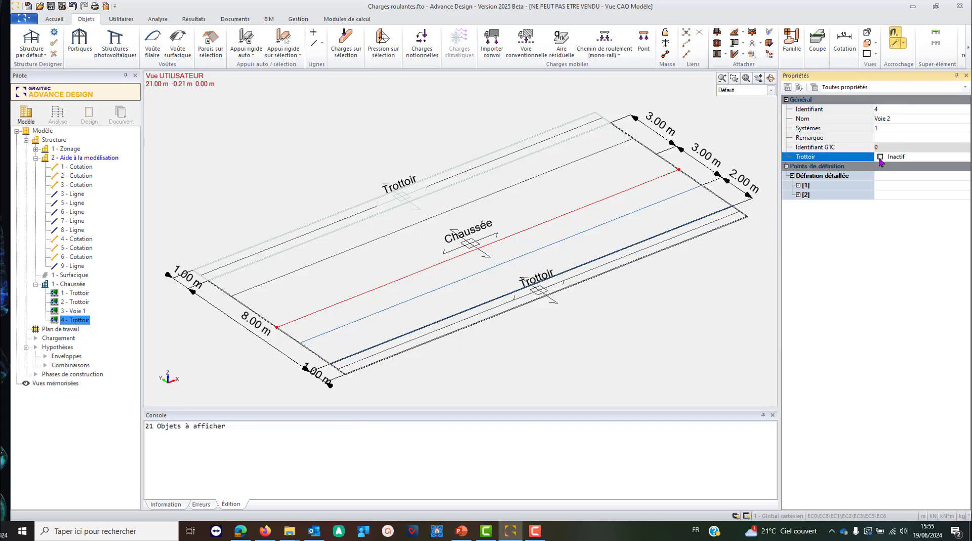
Set Voie 2's right and left widths to 1.5 m at both definition points
click(799, 185)
click(894, 195)
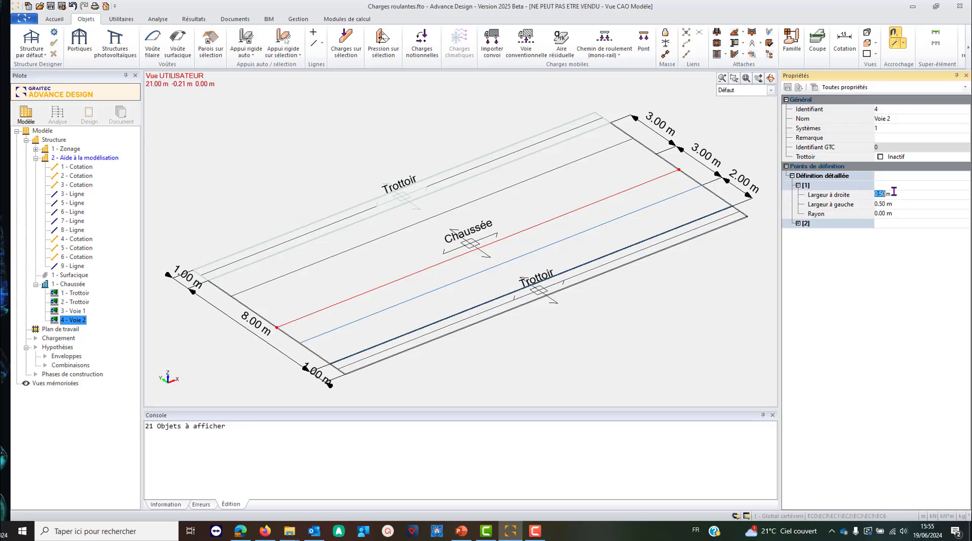
text(1)
click(899, 204)
text(1)
key(Return)
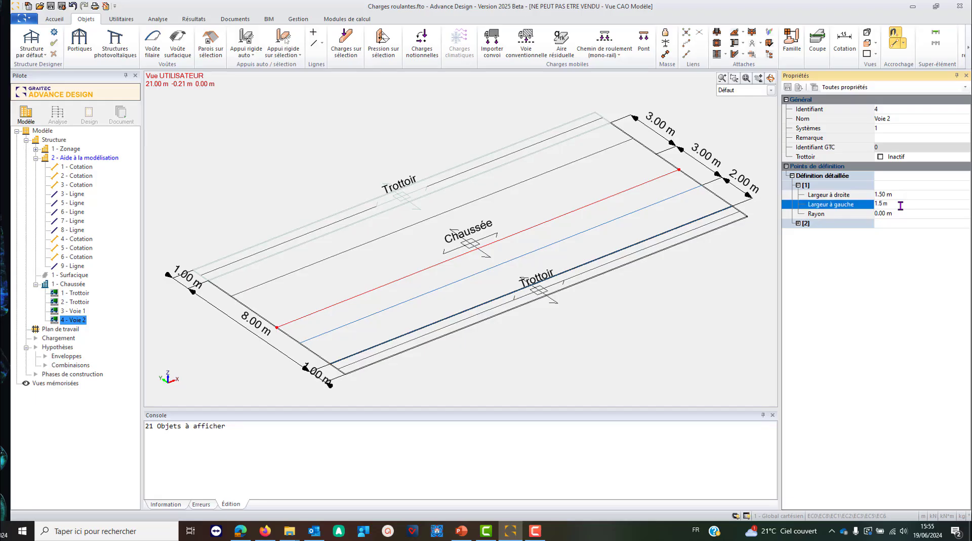
click(798, 224)
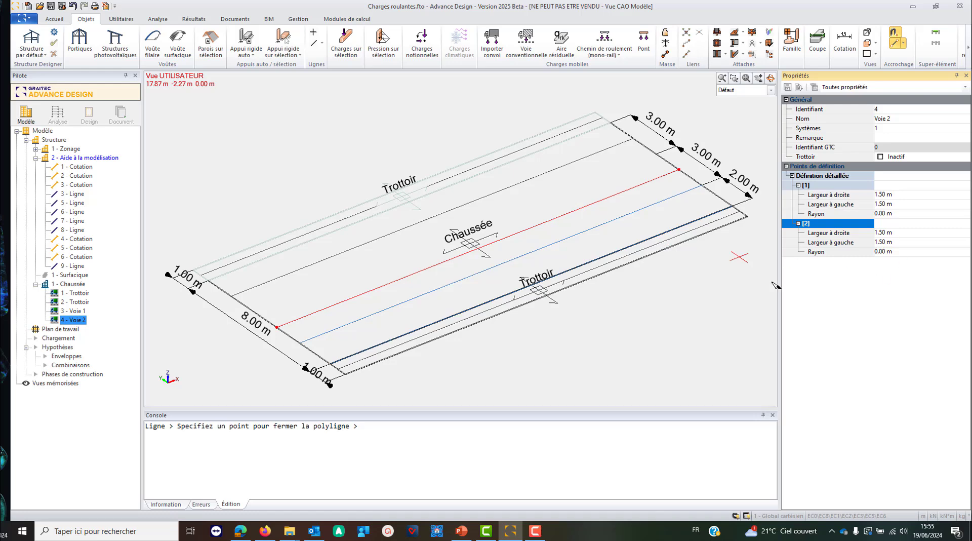
Add a residual area (Aire résiduelle) to the Chaussée system over the 2 m strip beside Voie 2, starting from (0, 3, 0) m
click(70, 284)
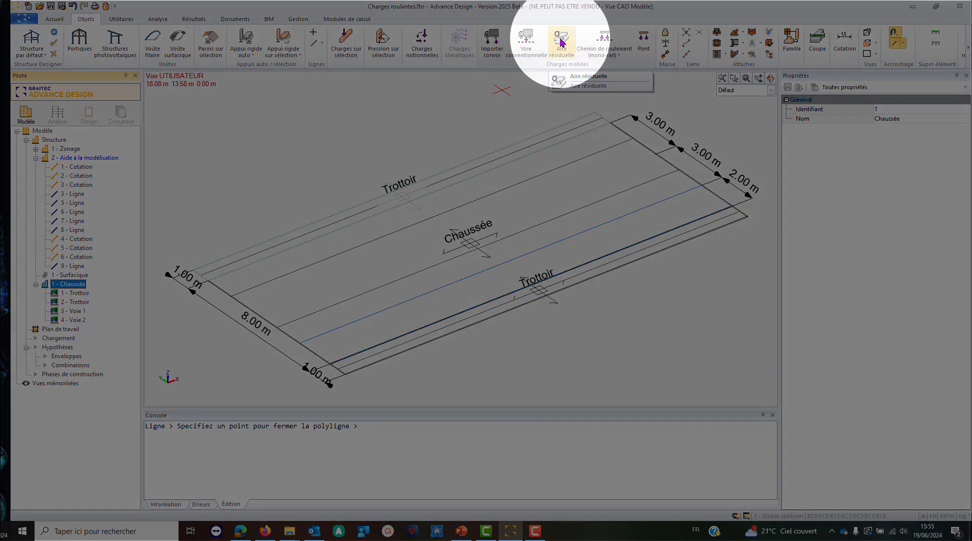
click(561, 41)
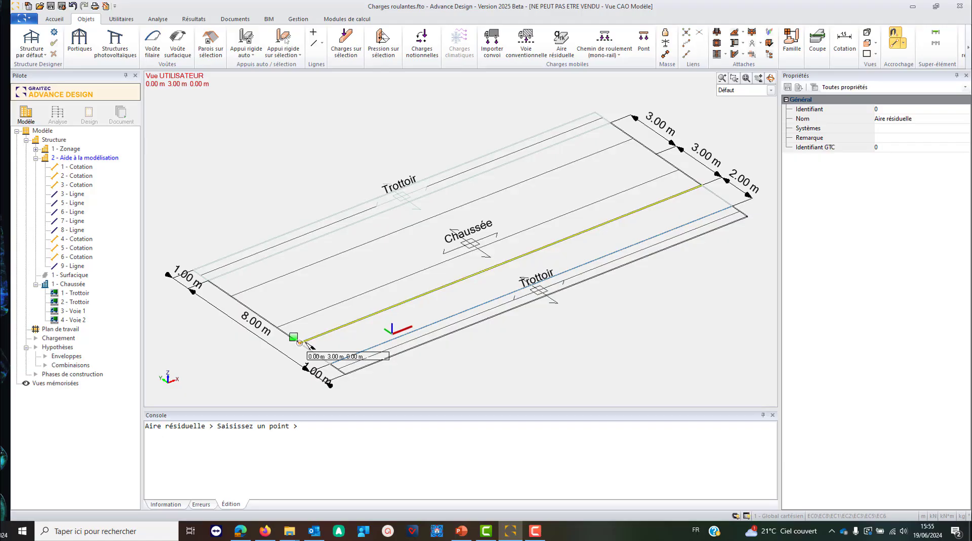
click(331, 363)
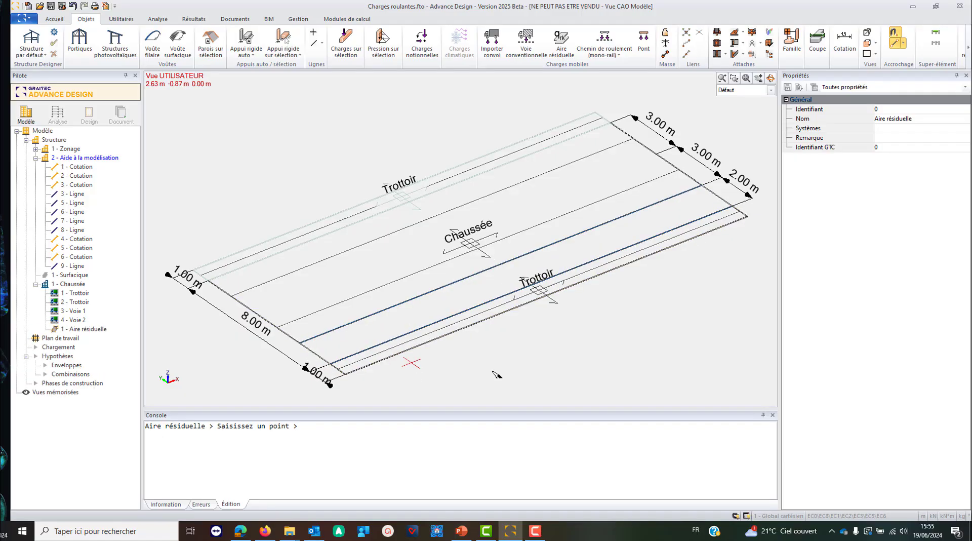
click(85, 329)
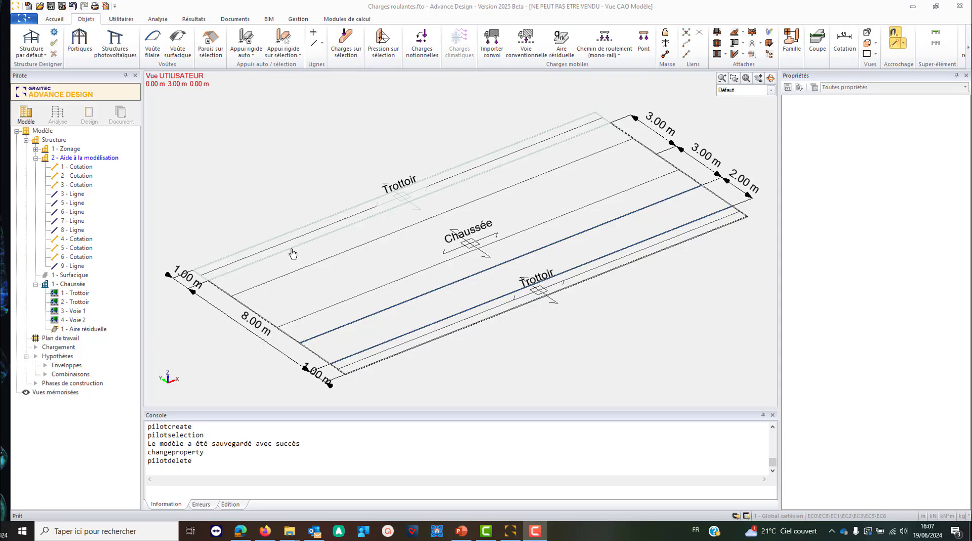
Create a Charges de trafic load case family under Chargement and show its properties
click(58, 347)
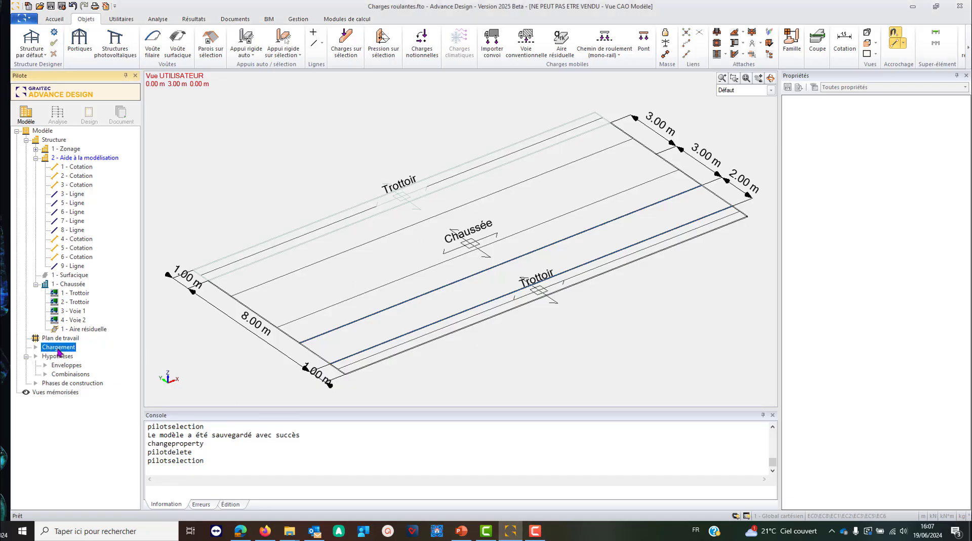
right_click(58, 351)
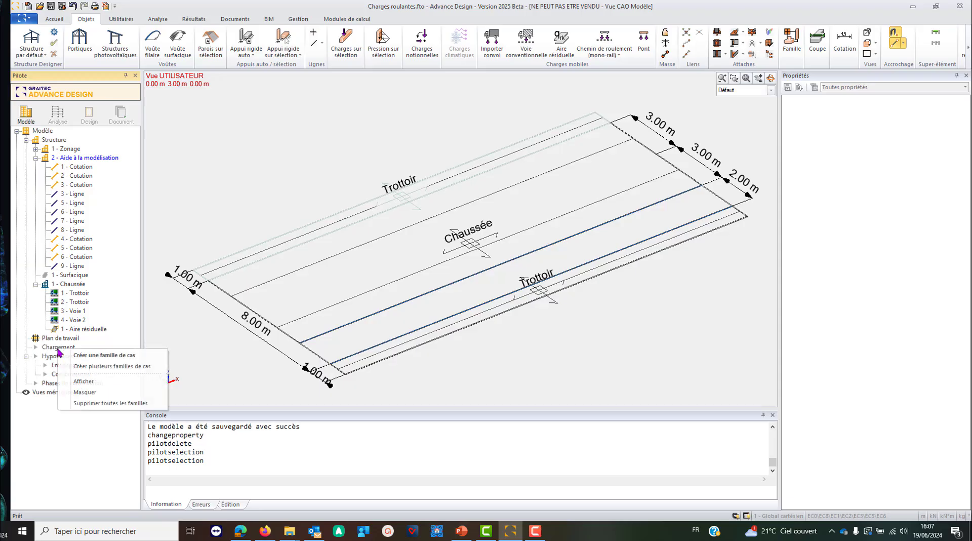
click(81, 359)
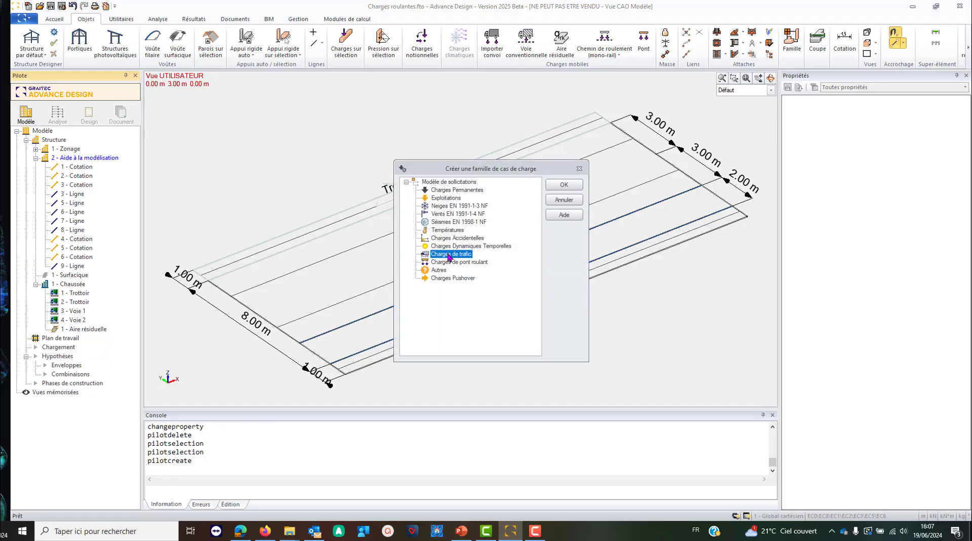
click(563, 185)
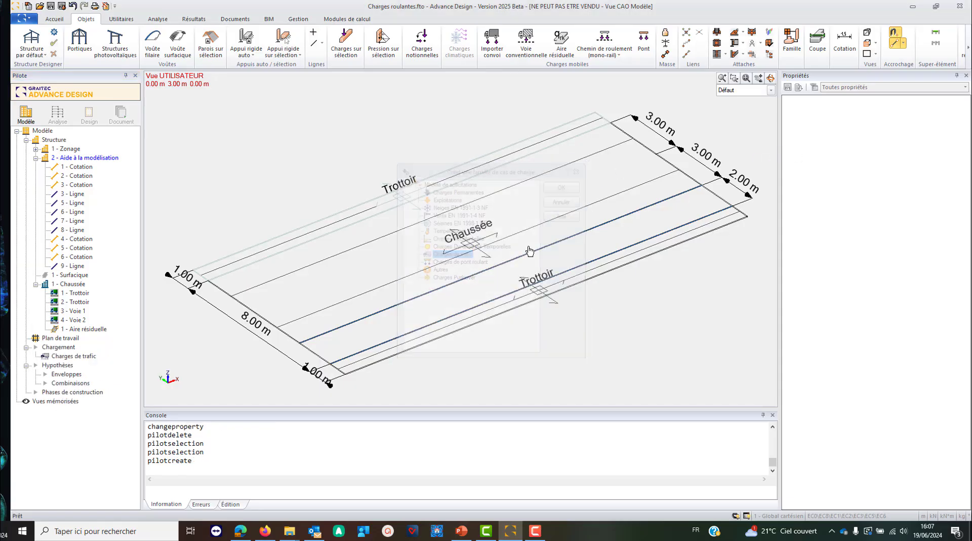
click(65, 356)
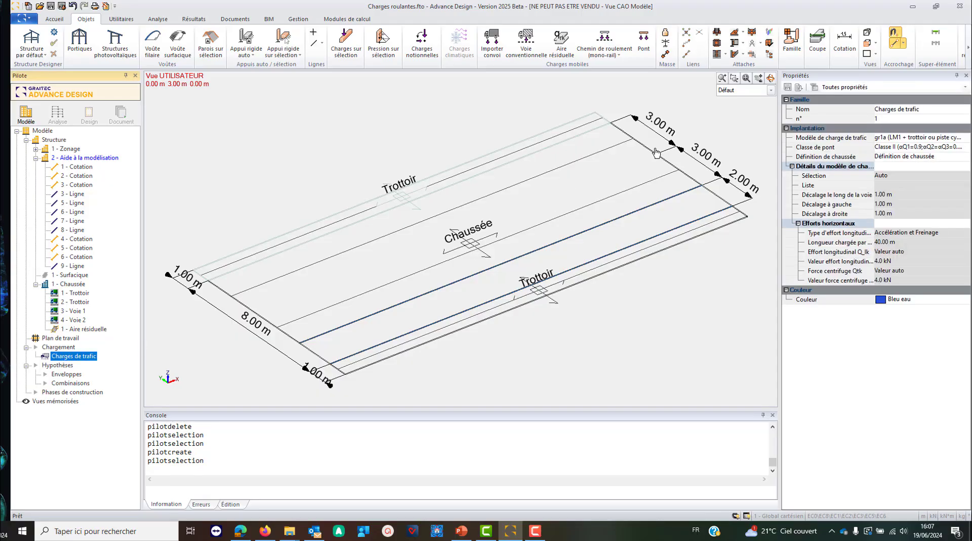
Set the family's traffic load model to gr1b (LM2 - Essieu unique)
click(933, 109)
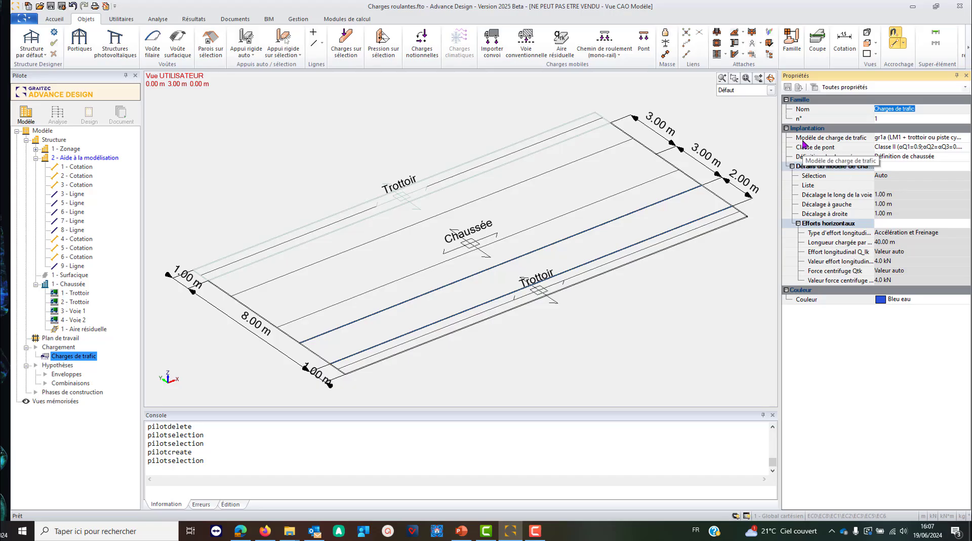
click(911, 138)
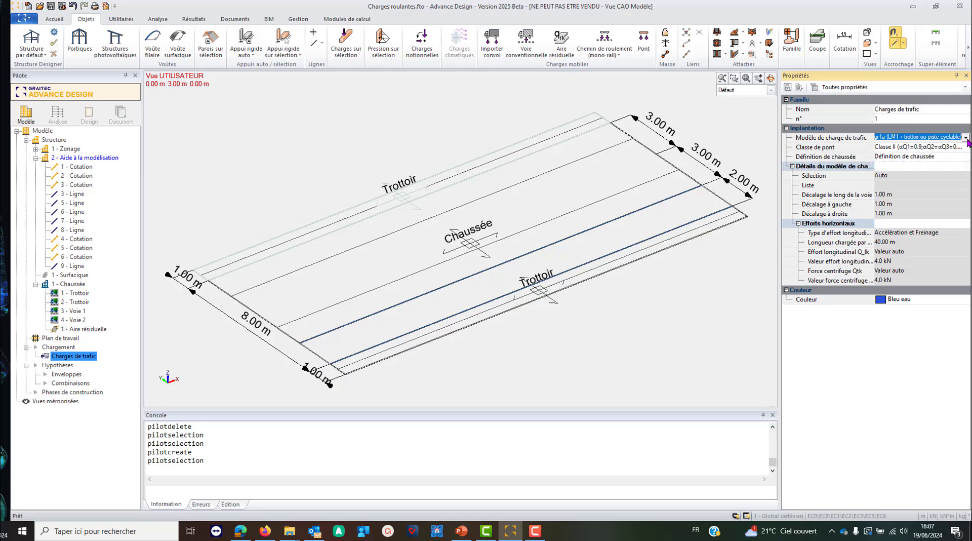
click(966, 138)
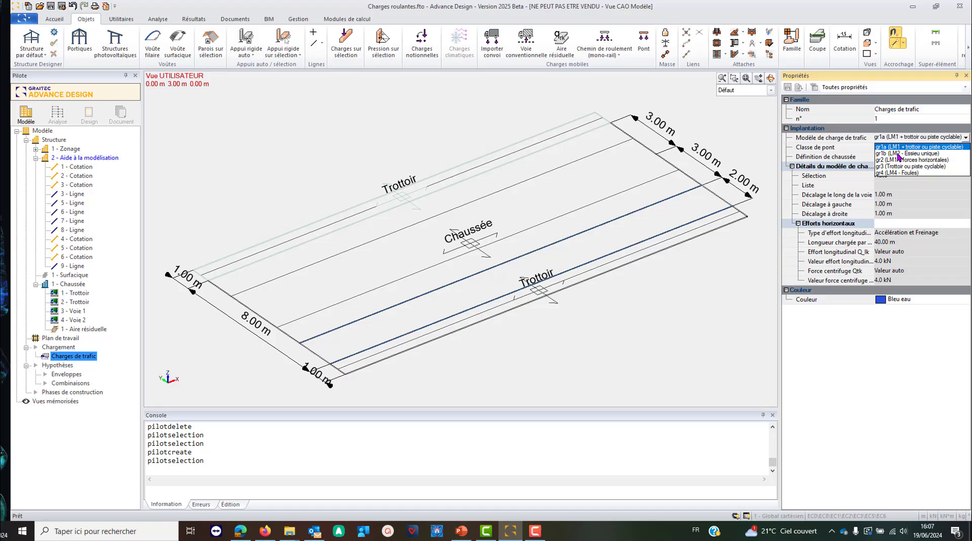
click(898, 153)
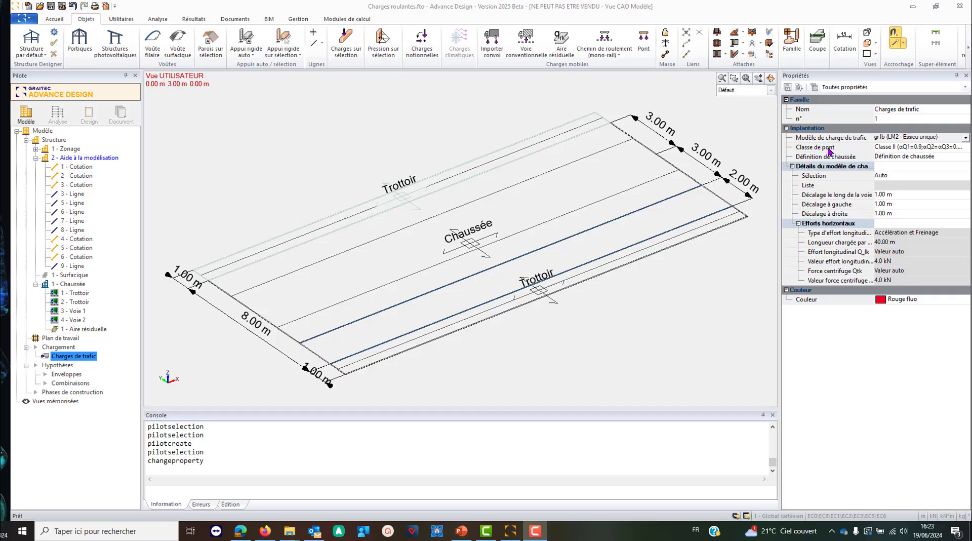
Examine the bridge classes and traffic load models available for the gr1b family
click(914, 147)
click(965, 148)
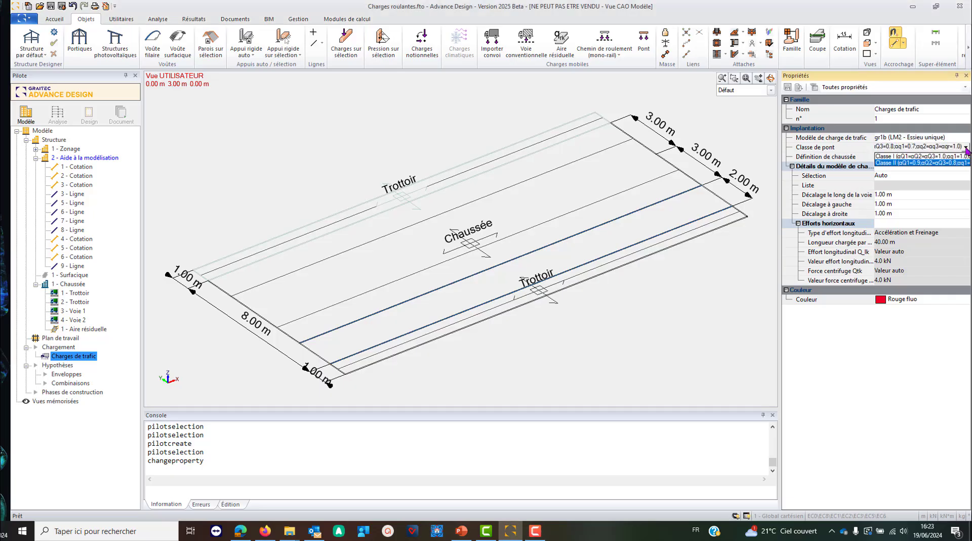
click(965, 148)
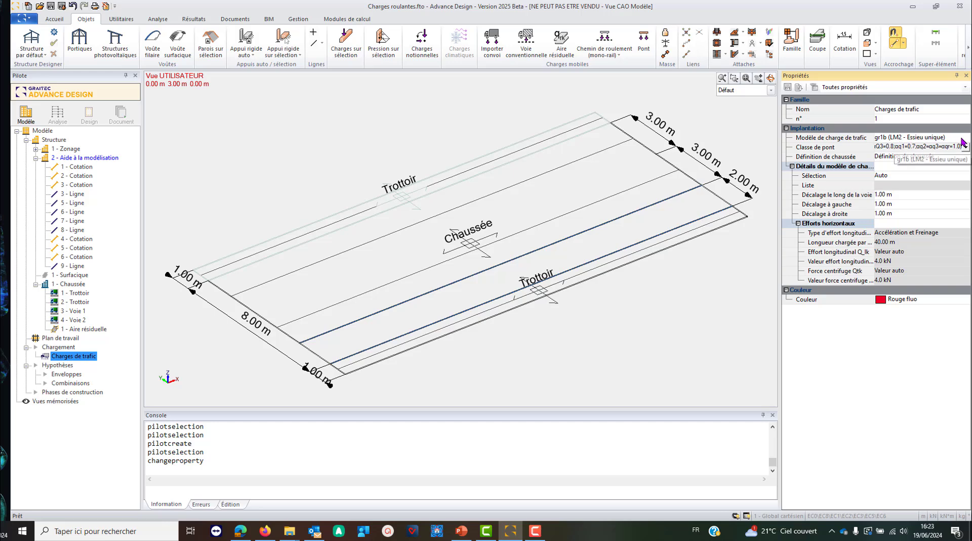
click(897, 139)
click(966, 138)
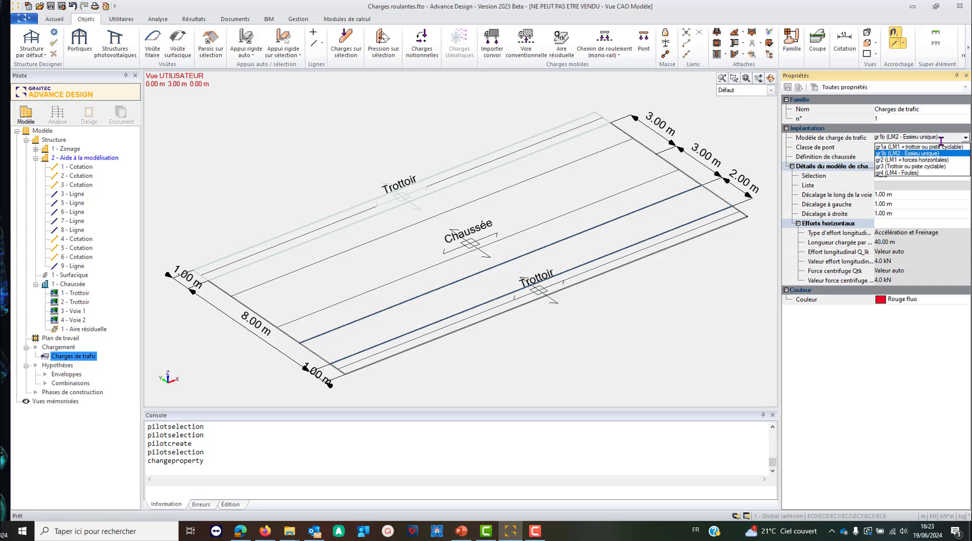
click(941, 138)
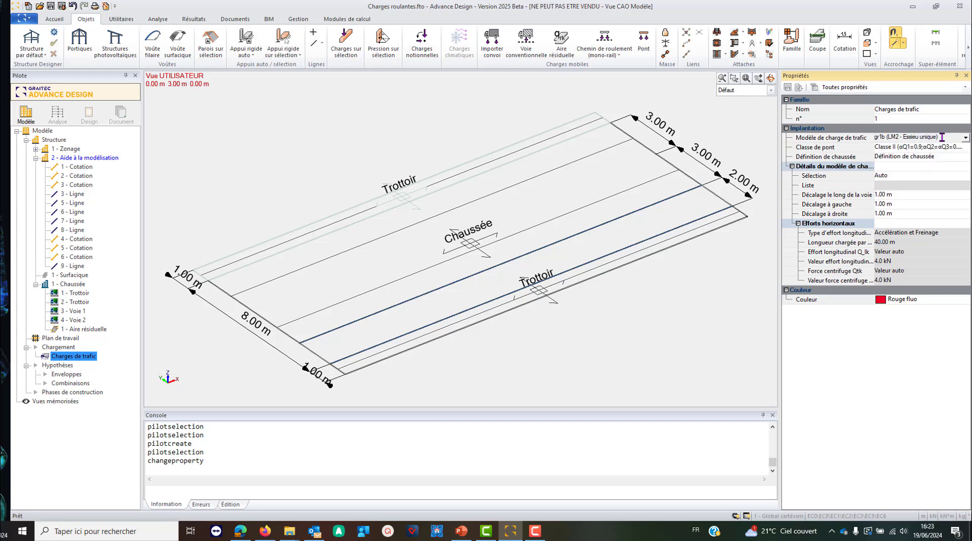
click(893, 148)
Fill in the lanes automatically in the gr1b family's Définition de chaussée, keeping Voie n° 3 as the loaded lane
click(882, 156)
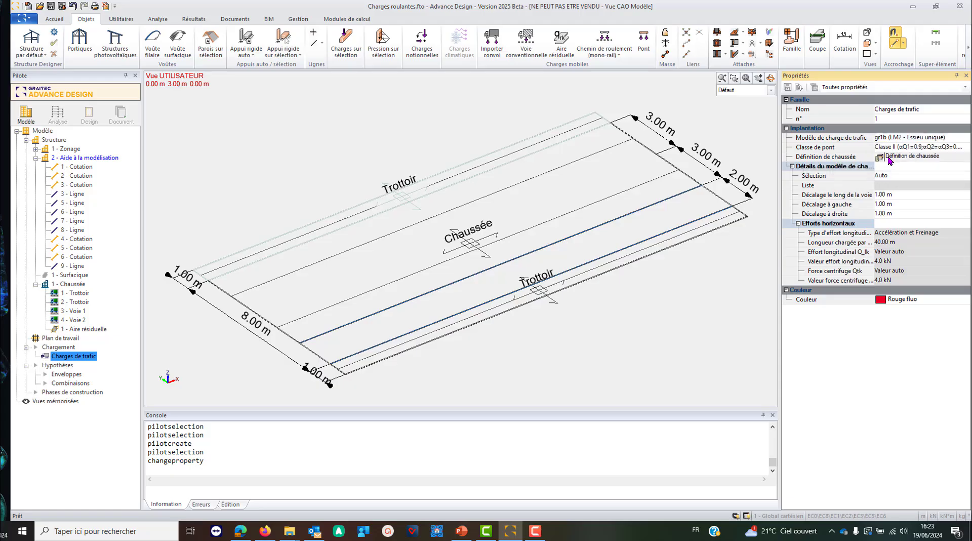
click(880, 158)
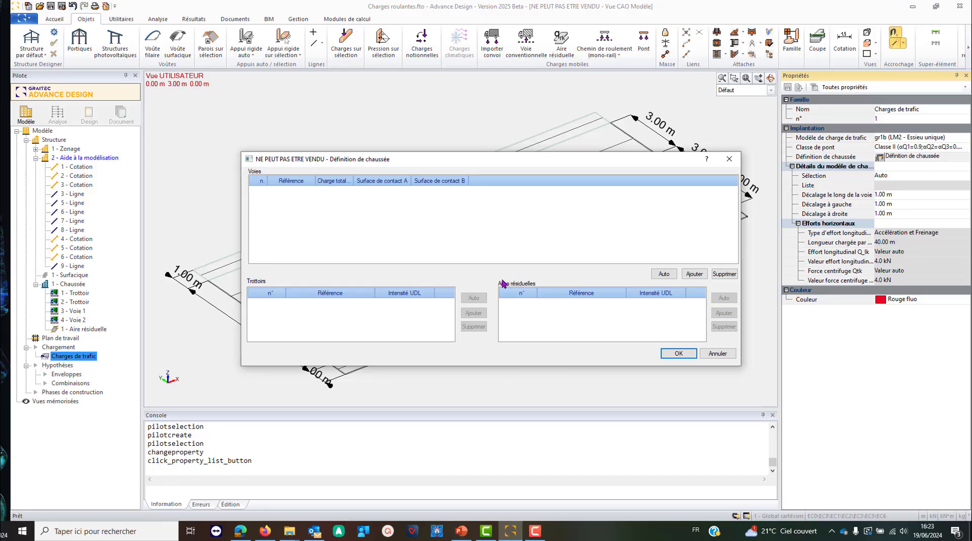
click(664, 274)
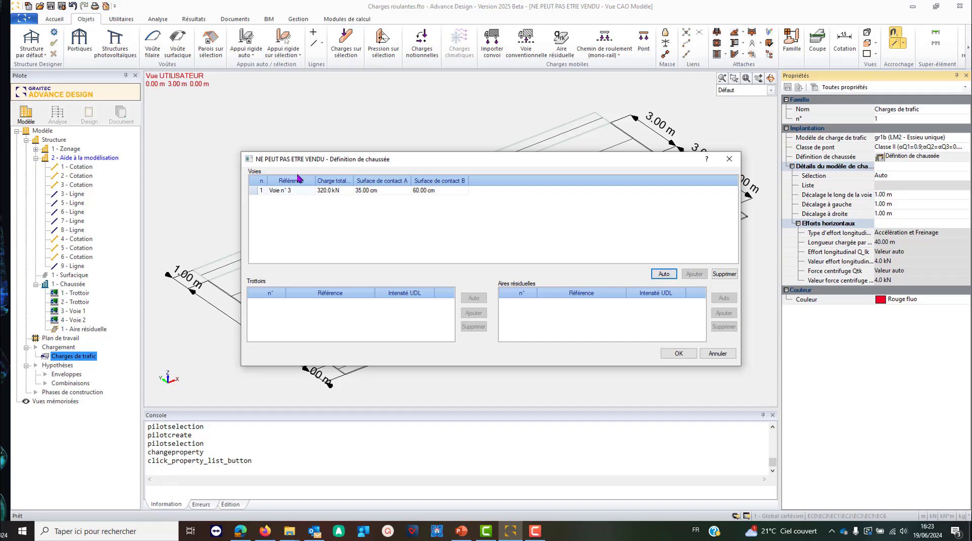
click(305, 189)
click(312, 190)
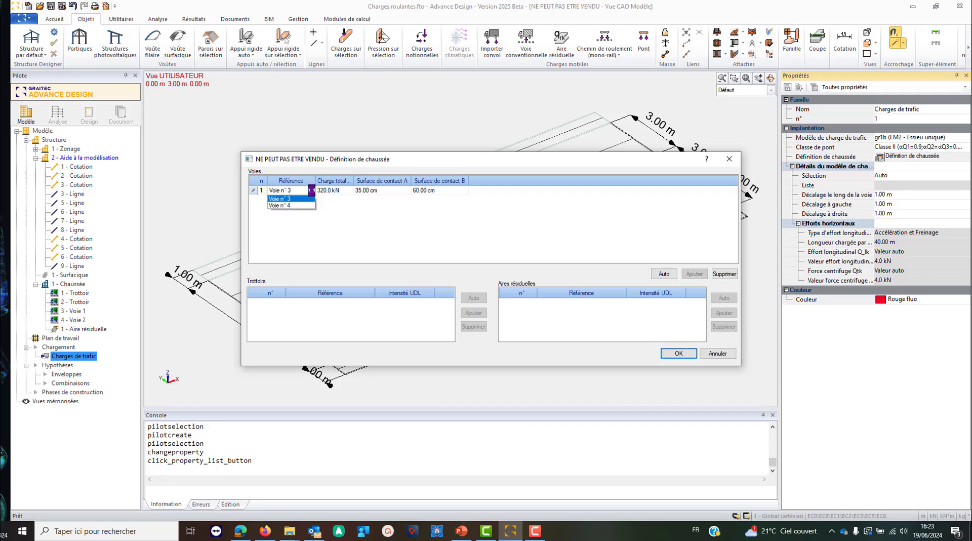
click(312, 191)
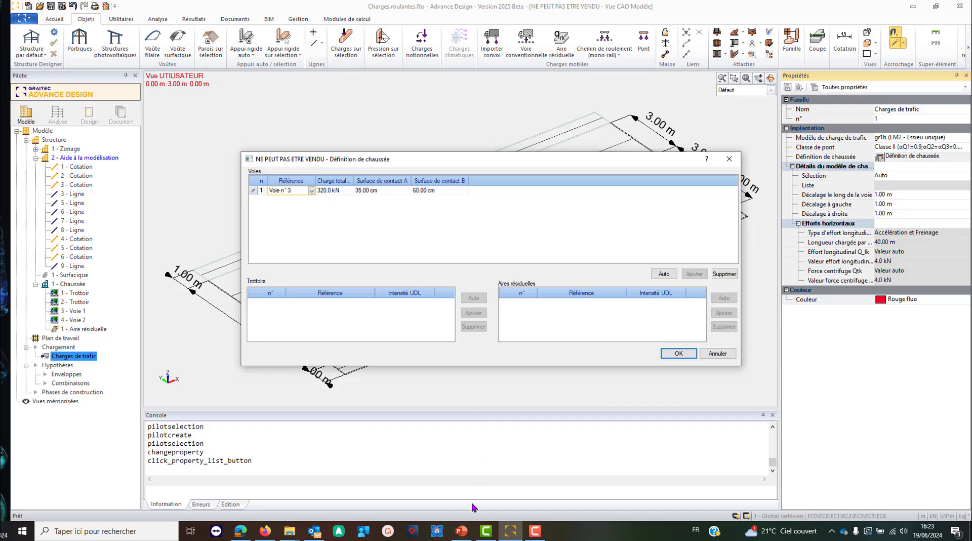
Check the Modèle de charge 2 axle load and wheel contact area in PowerPoint, and accept the roadway definition in Advance Design
click(461, 529)
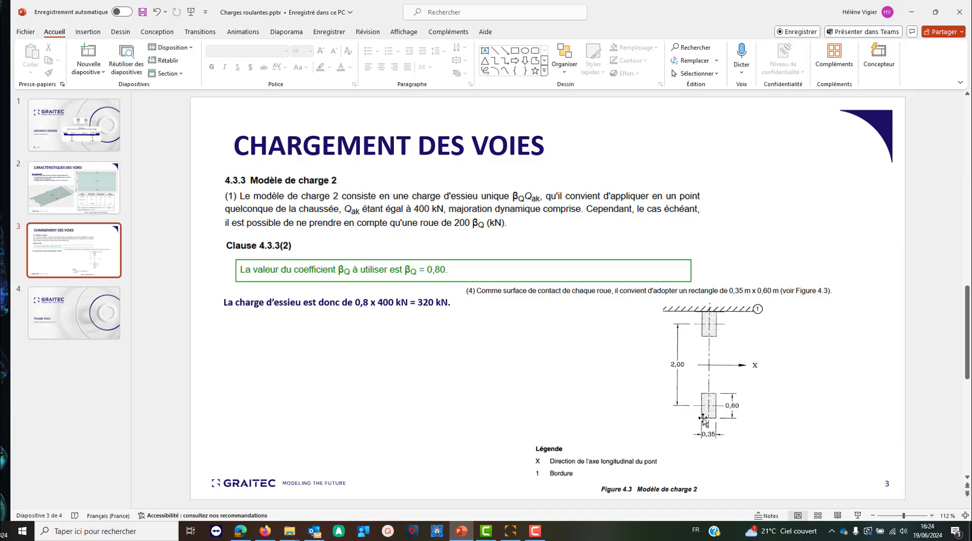
click(911, 11)
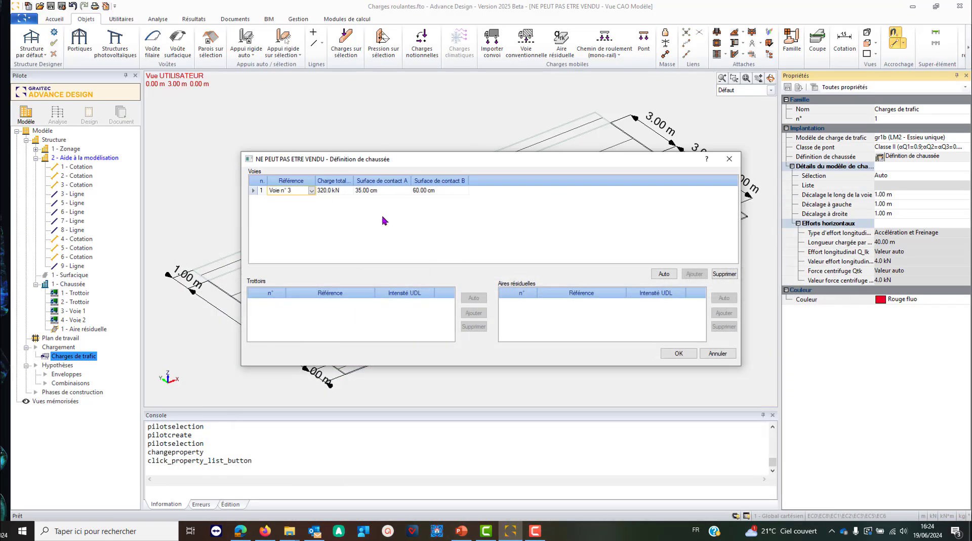
click(679, 354)
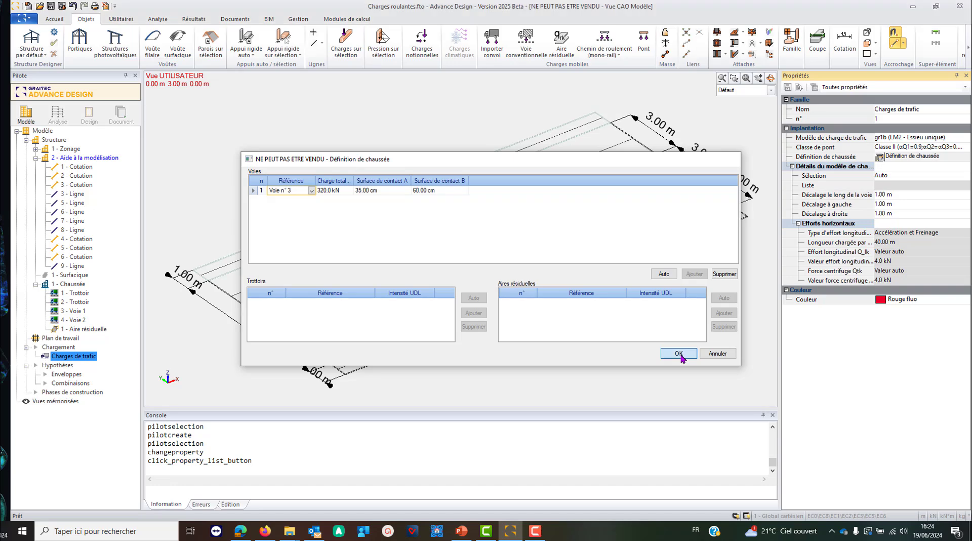
Create a second Charges de trafic family under Chargement with the gr3 (Trottoir ou piste cyclable) load model
click(59, 347)
right_click(62, 348)
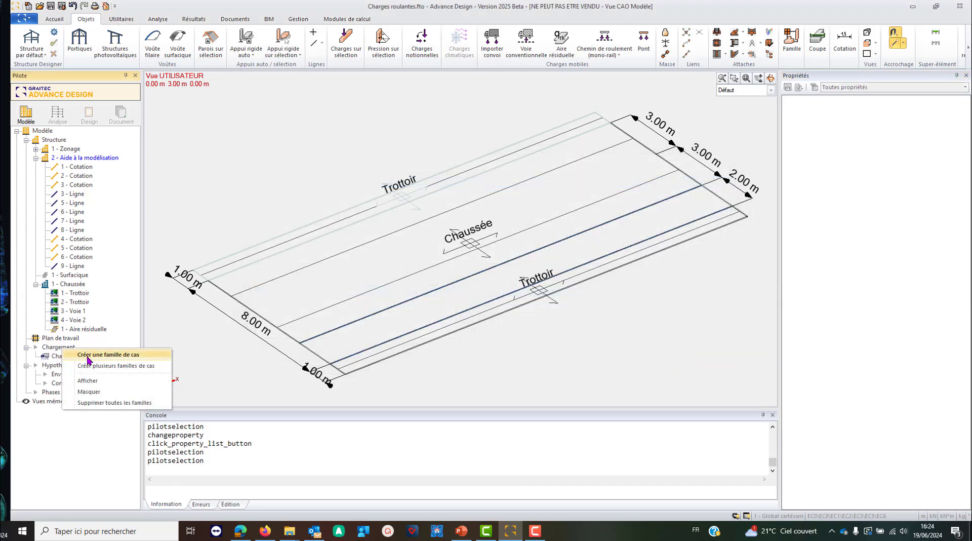
click(88, 357)
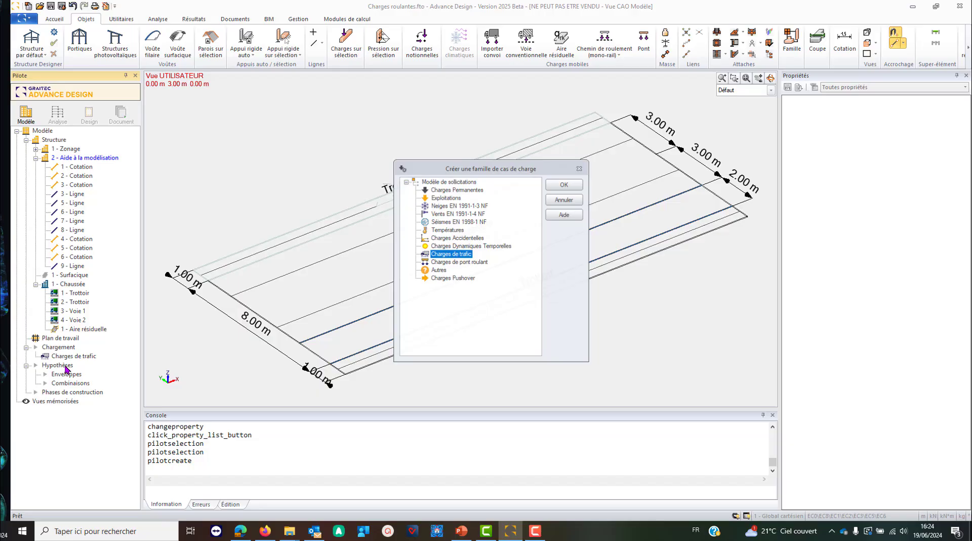
click(563, 185)
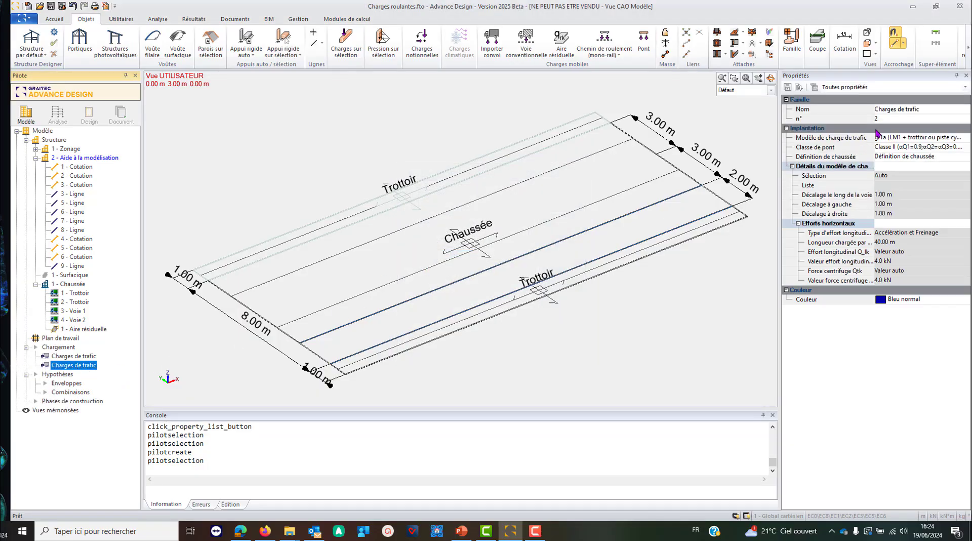
click(957, 139)
click(966, 138)
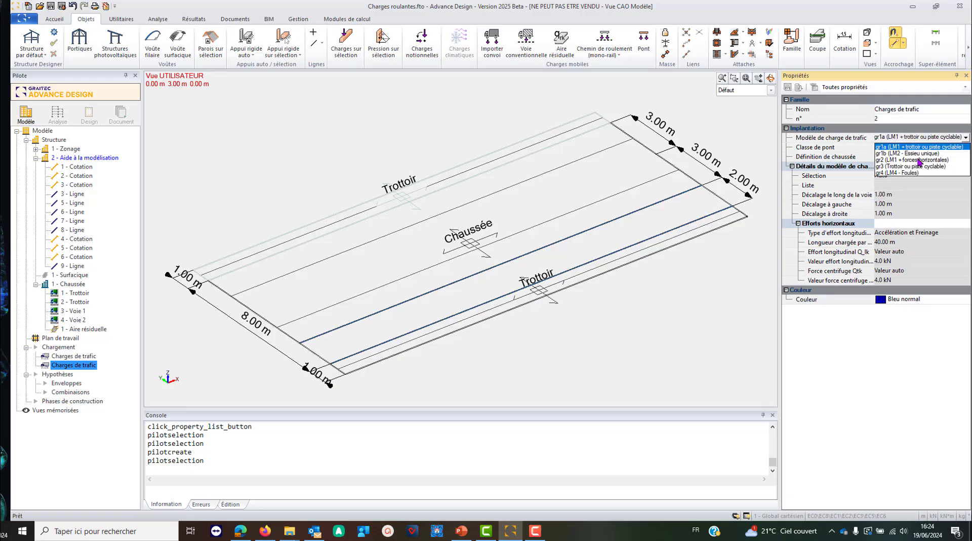
click(904, 167)
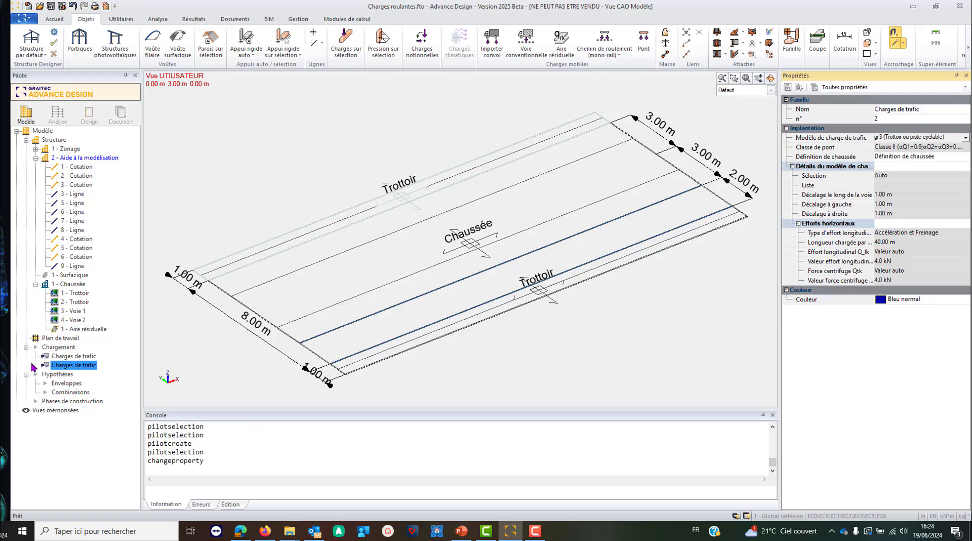
Fill in the sidewalks Voie n° 1 and Voie n° 2 automatically in the gr3 family's Définition de chaussée and accept it
click(916, 158)
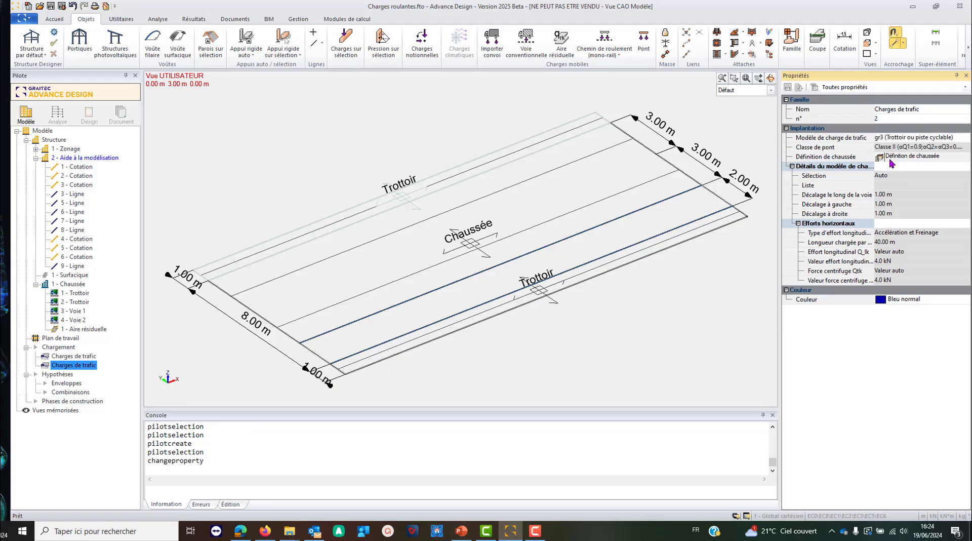
click(879, 157)
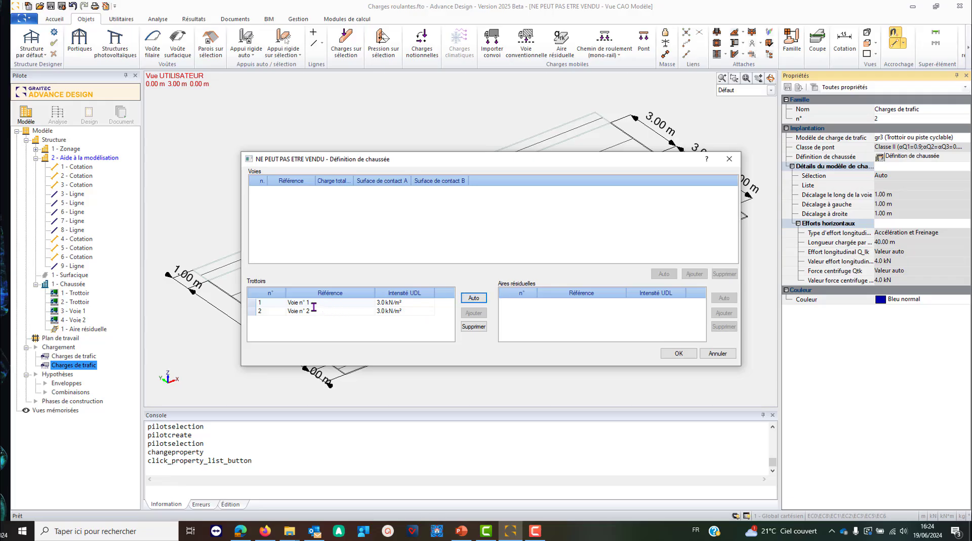
click(314, 302)
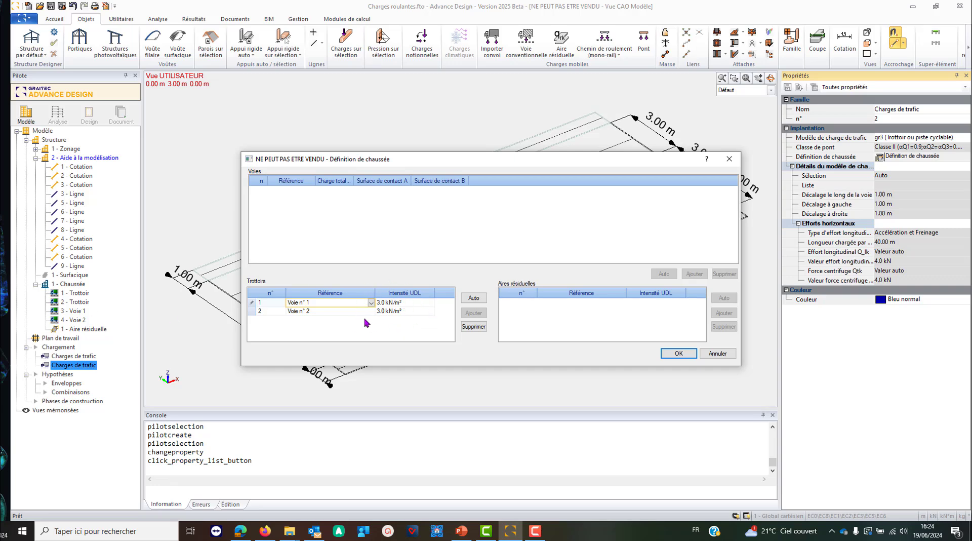
click(676, 354)
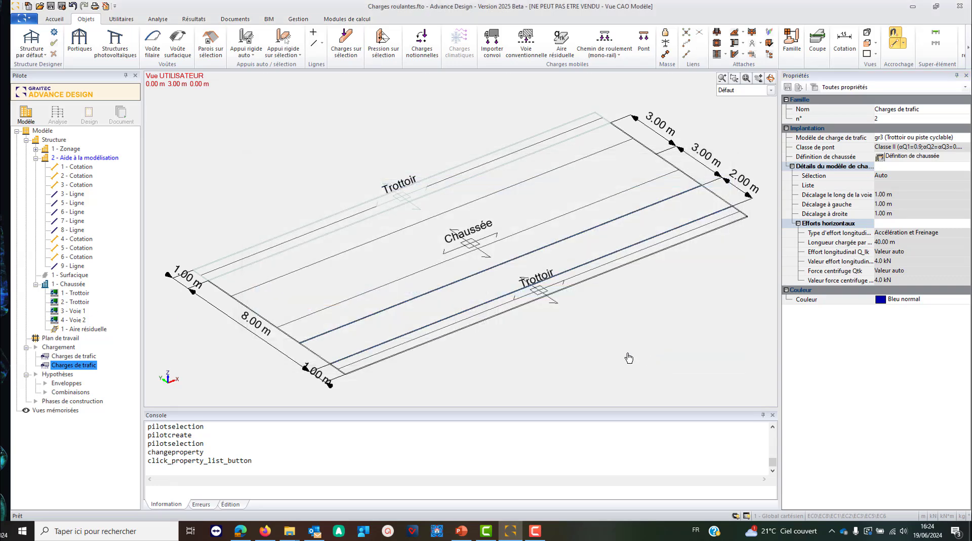
Create a third Charges de trafic family under Chargement with the gr2 (LM1 + forces horizontales) load model
click(58, 348)
right_click(58, 348)
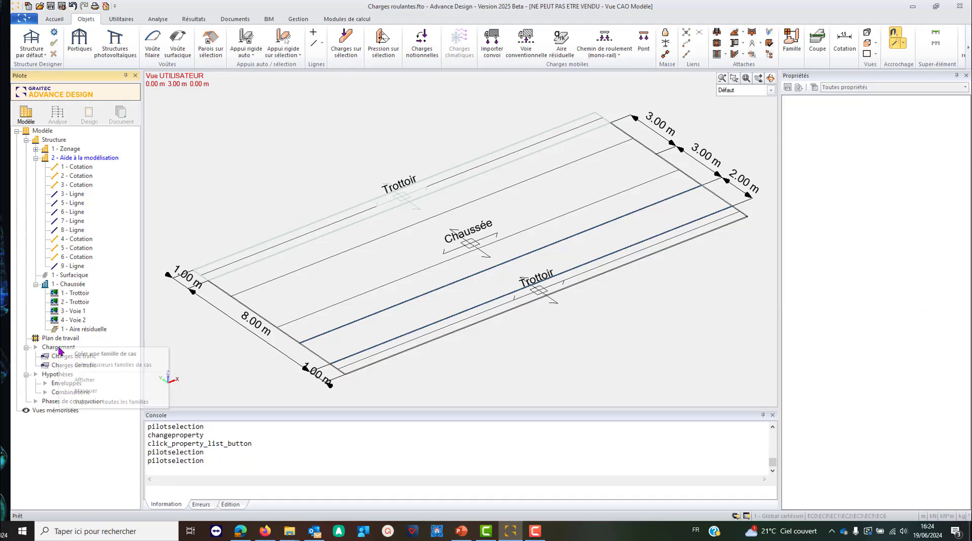
click(85, 355)
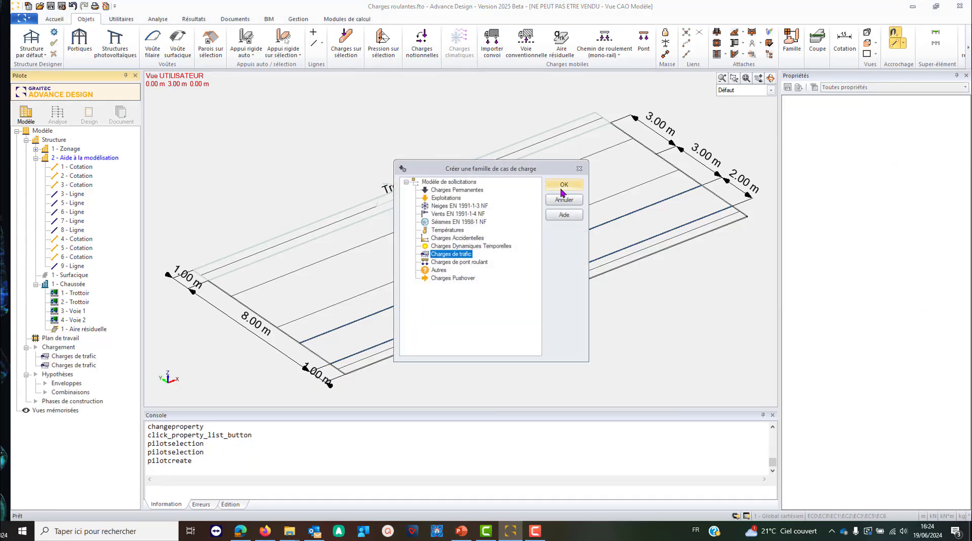
click(563, 185)
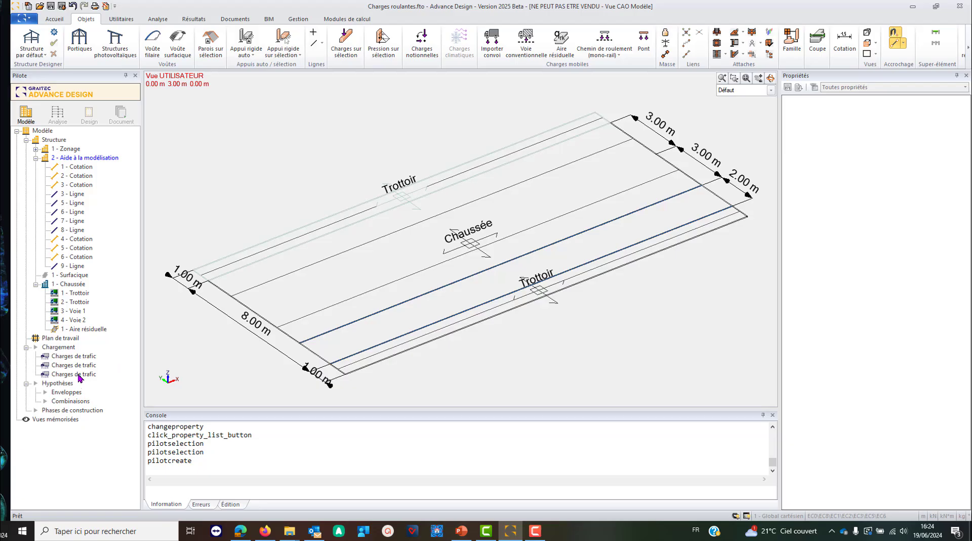
click(79, 375)
click(966, 142)
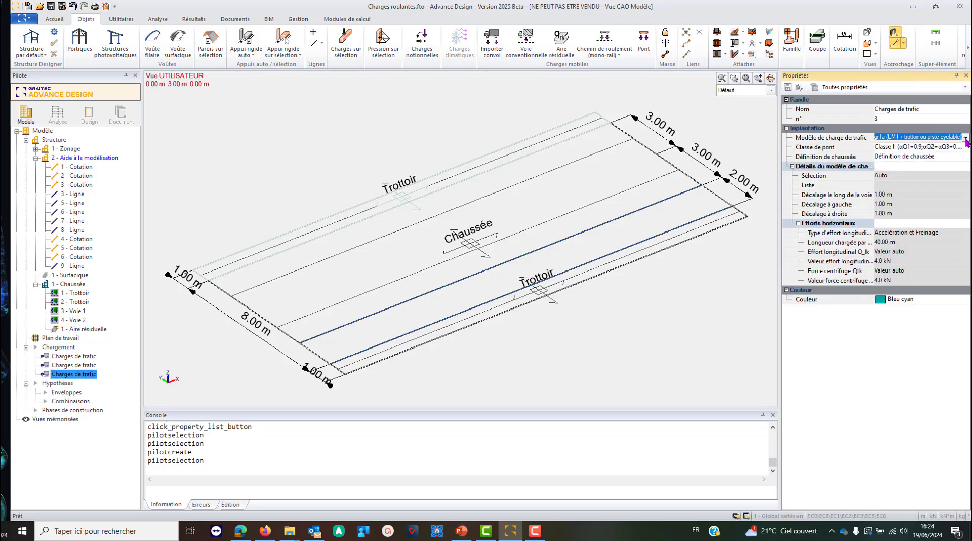
click(966, 138)
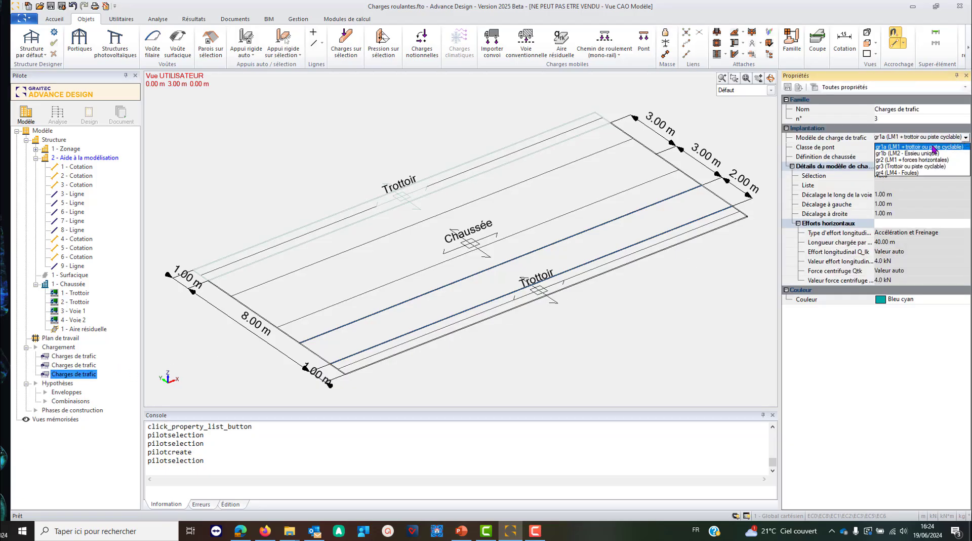
click(892, 160)
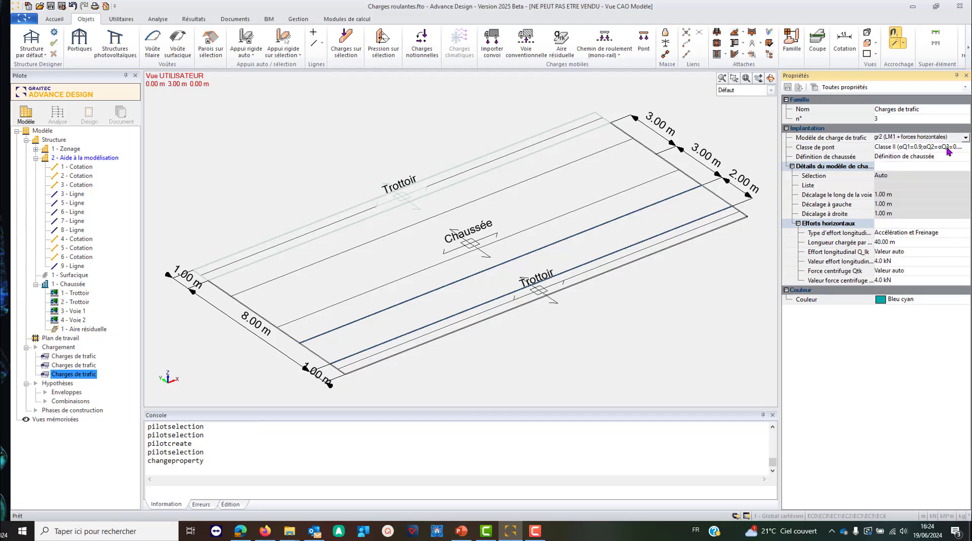
Set the gr2 family's Classe de pont to Classe I (αQ1=αQ2=αQ3=1.0)
click(910, 149)
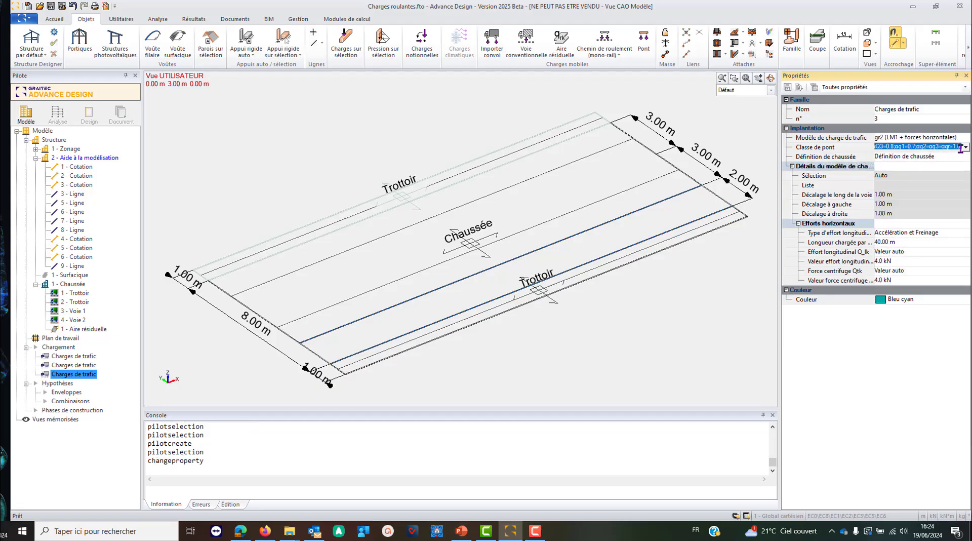
click(909, 149)
click(897, 159)
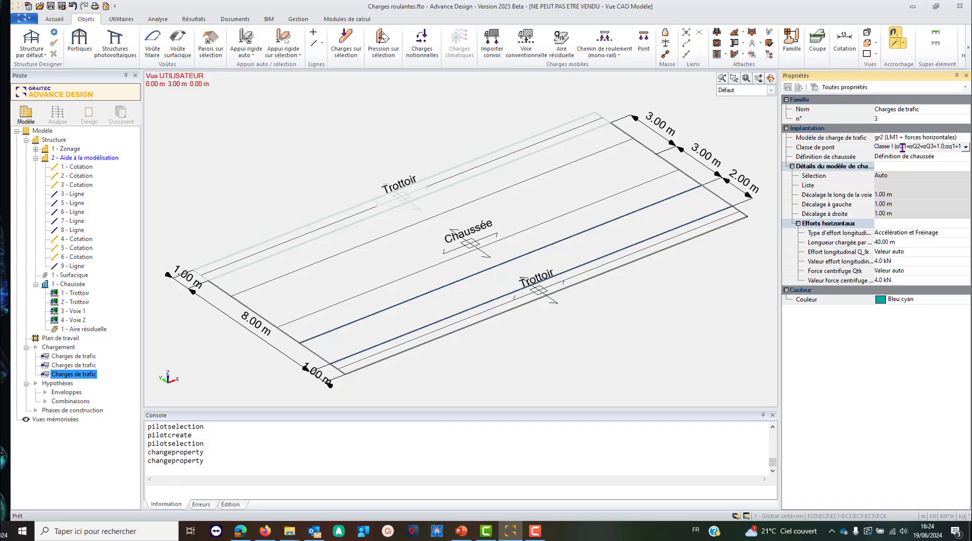
Fill in the gr2 family's Définition de chaussée automatically with only Voie n° 4 and Aire résiduelle n° 1, and accept it
click(892, 158)
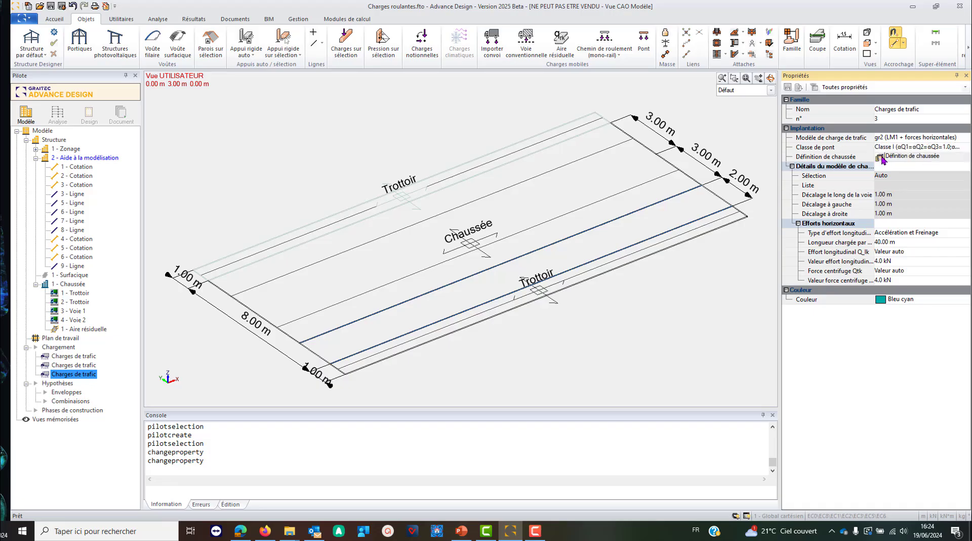
click(880, 158)
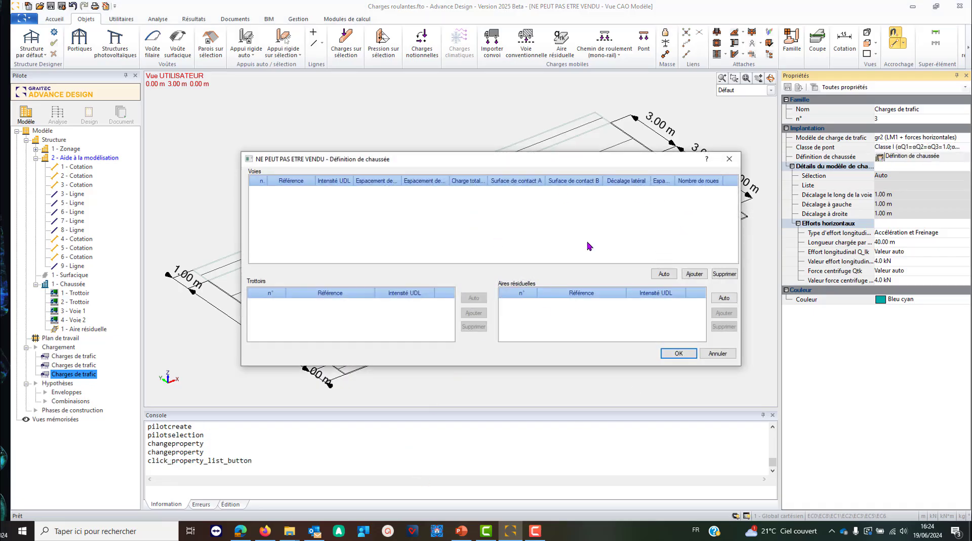
click(666, 273)
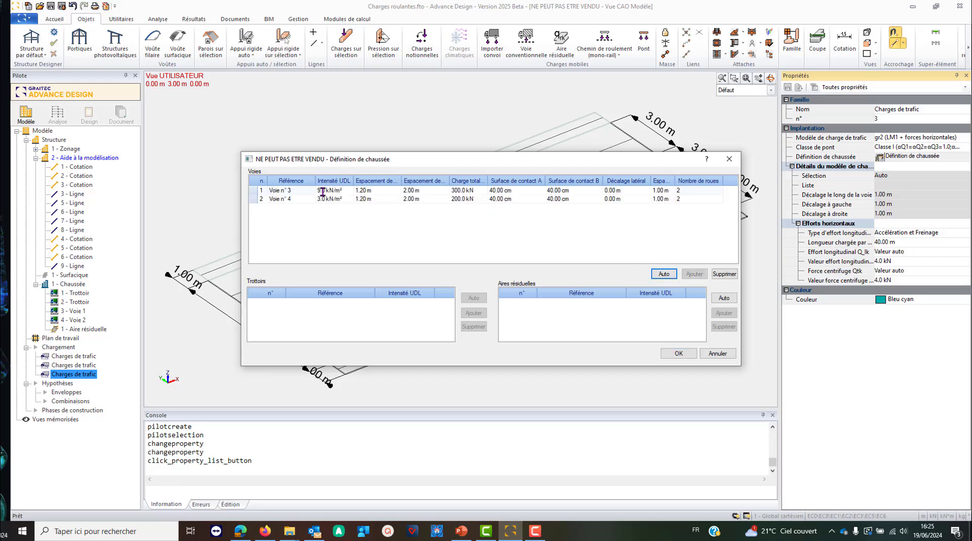
click(263, 191)
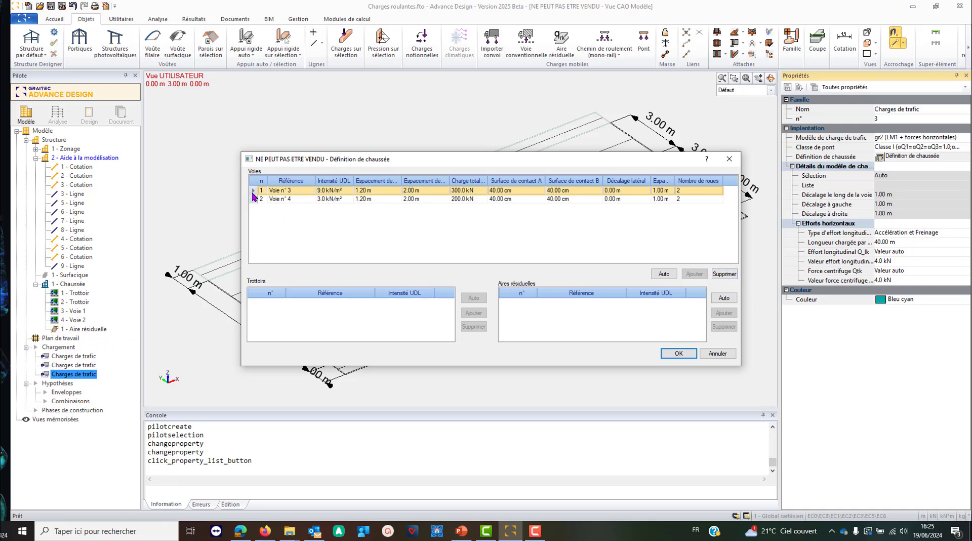
click(724, 273)
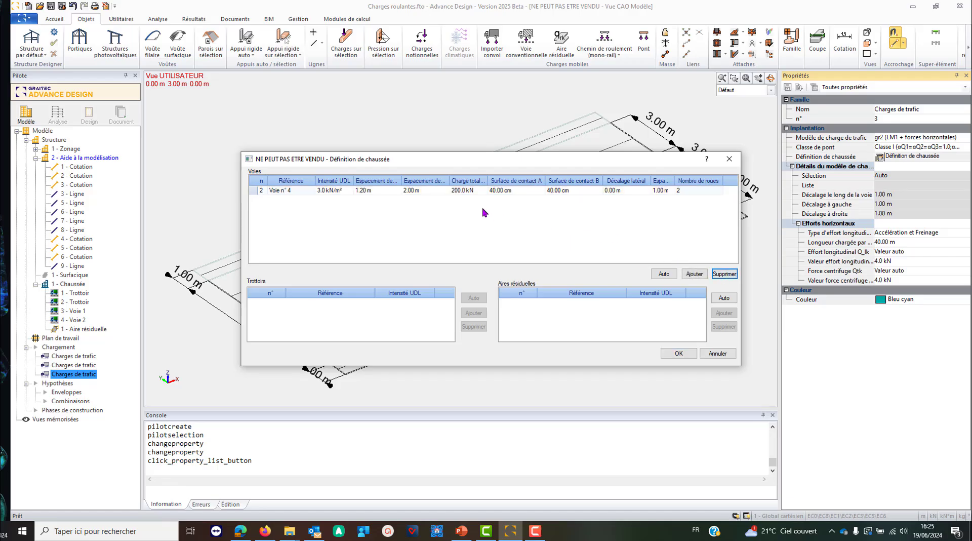
click(723, 297)
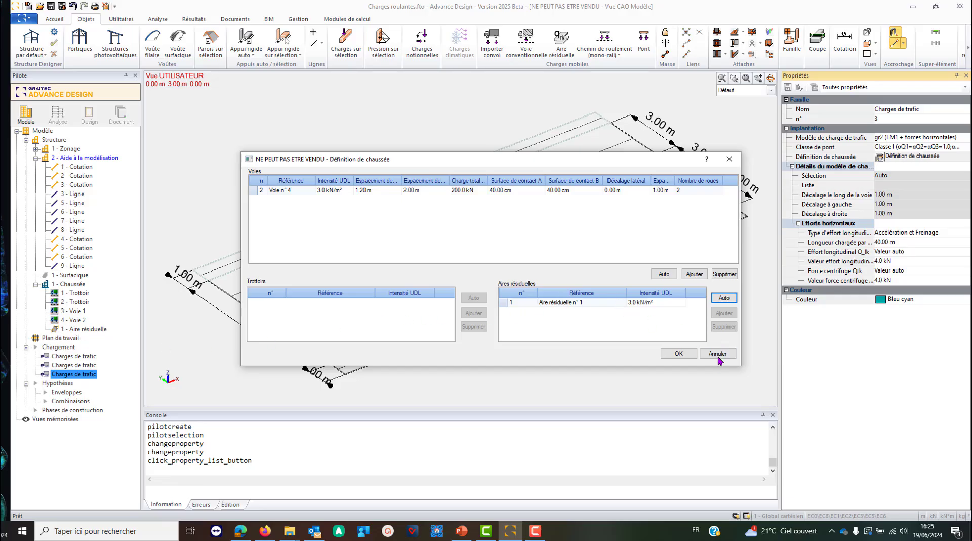
click(679, 354)
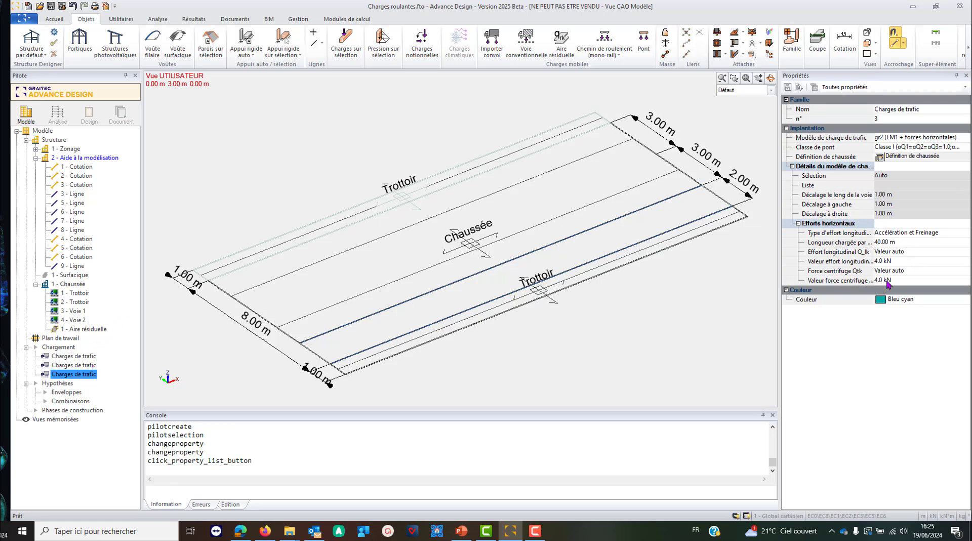
Review the longitudinal force type and Q_lk value options under the gr2 family's Efforts horizontaux
click(892, 234)
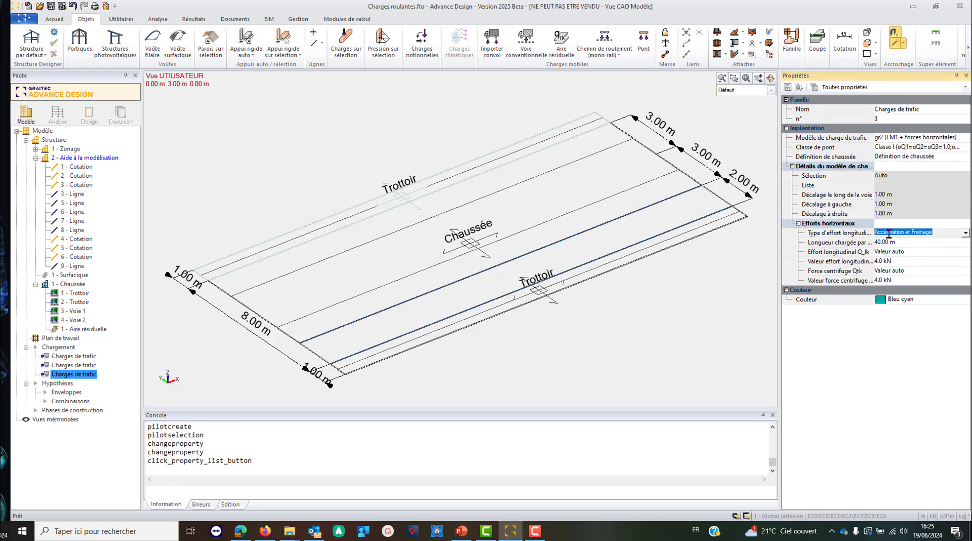
click(966, 233)
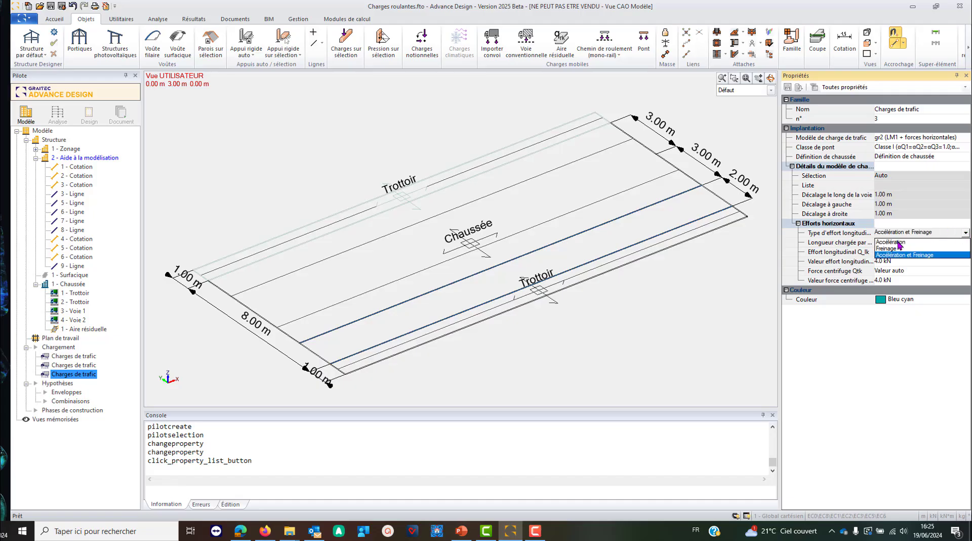
click(853, 236)
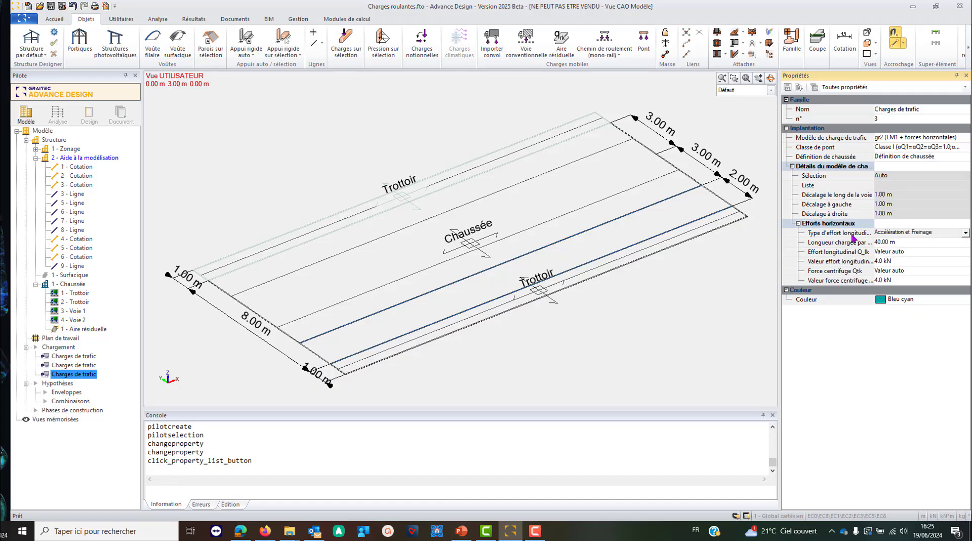
click(905, 252)
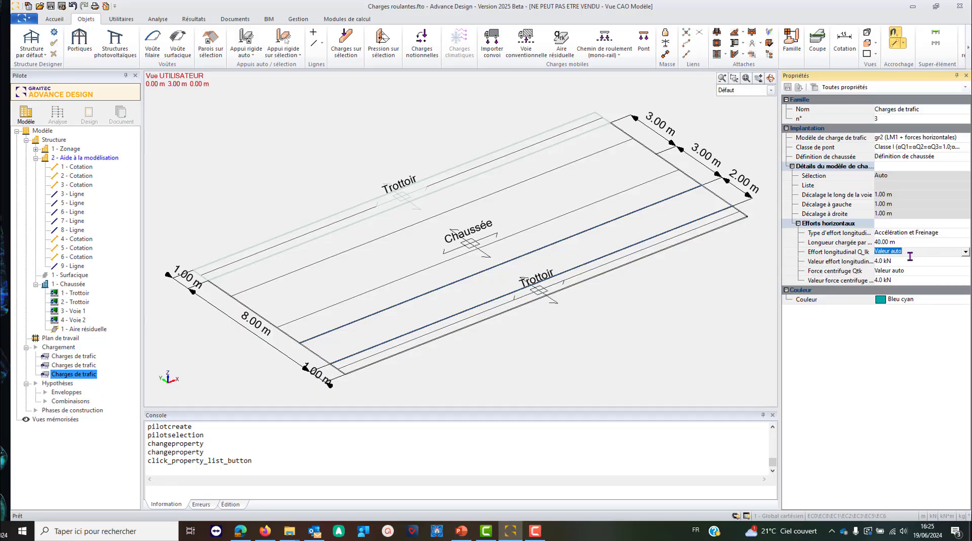
click(966, 252)
click(856, 250)
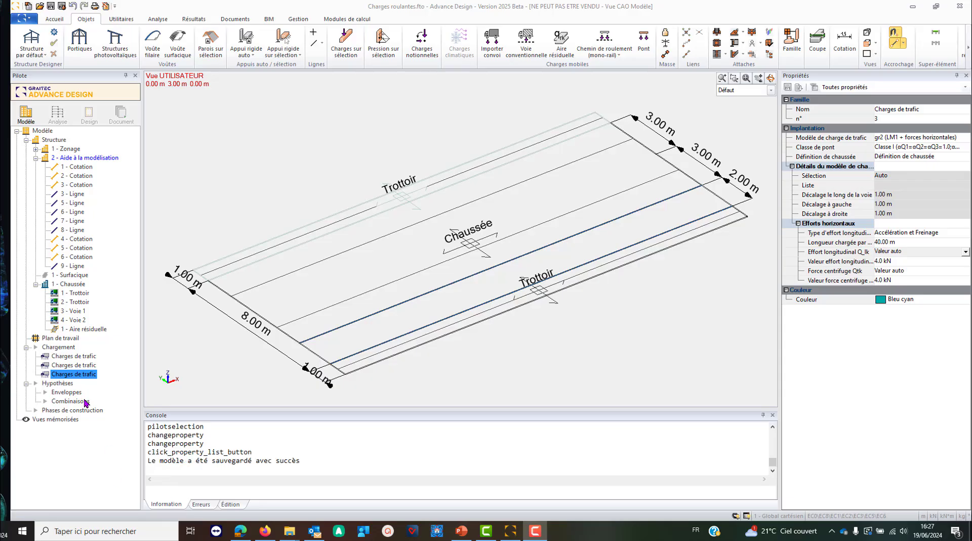
Generate the load cases of the first Charges de trafic family (gr1b) automatically
click(68, 358)
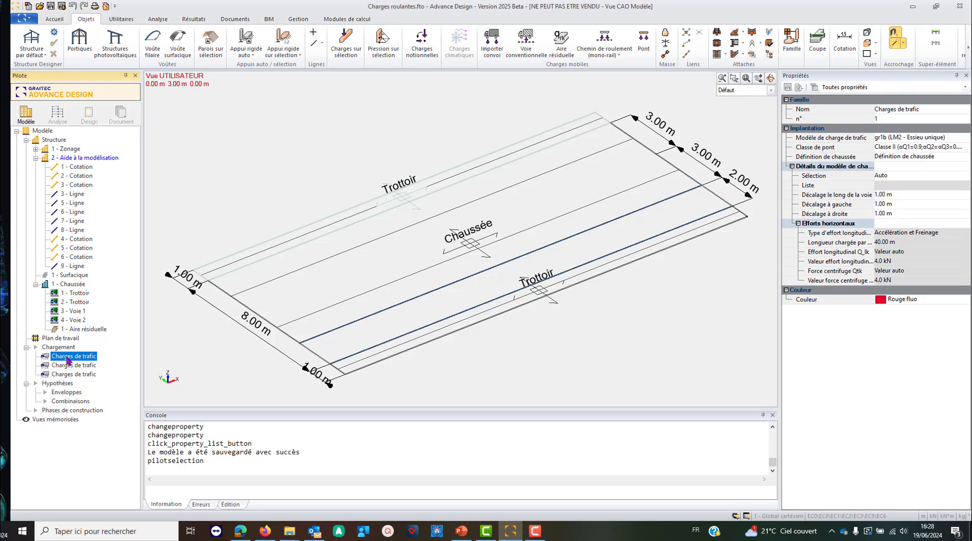
right_click(69, 358)
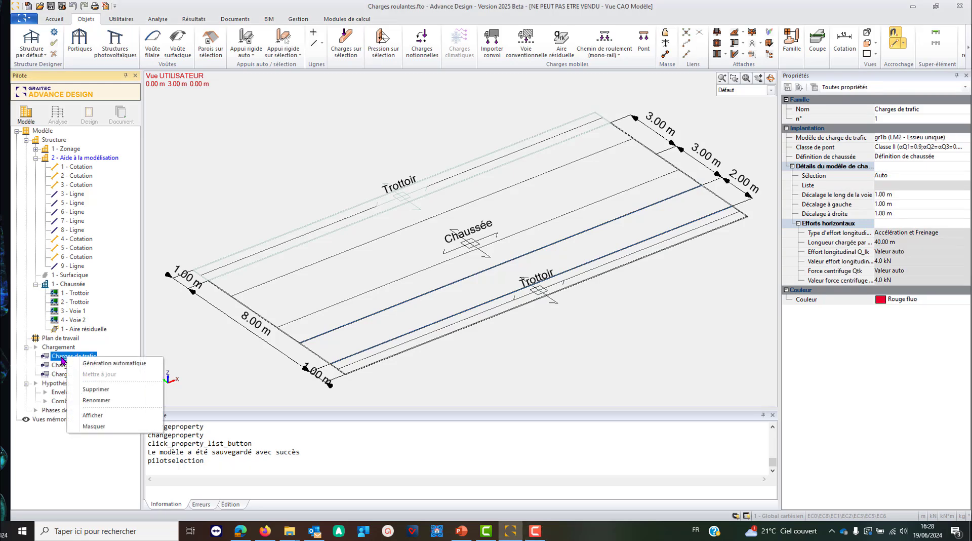
click(87, 364)
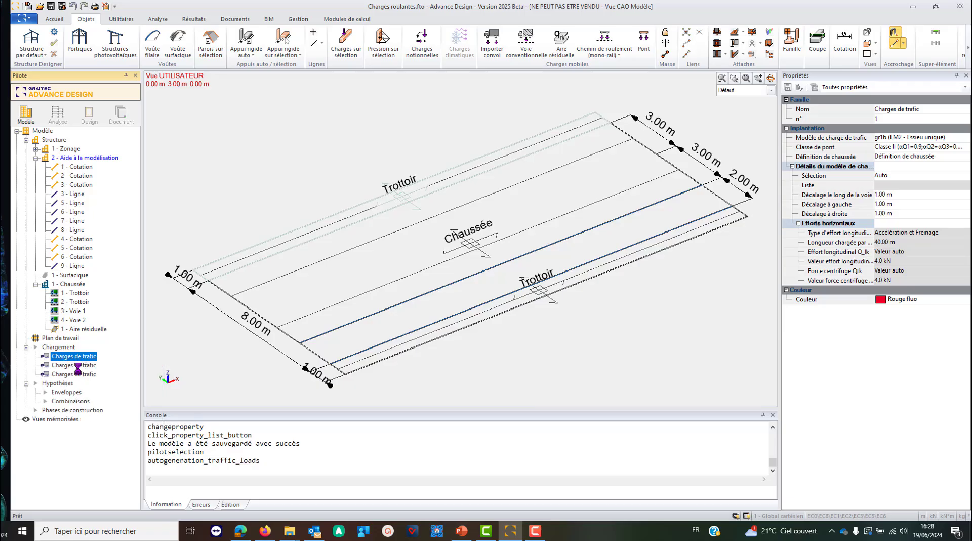
scroll(74, 283, up, 10)
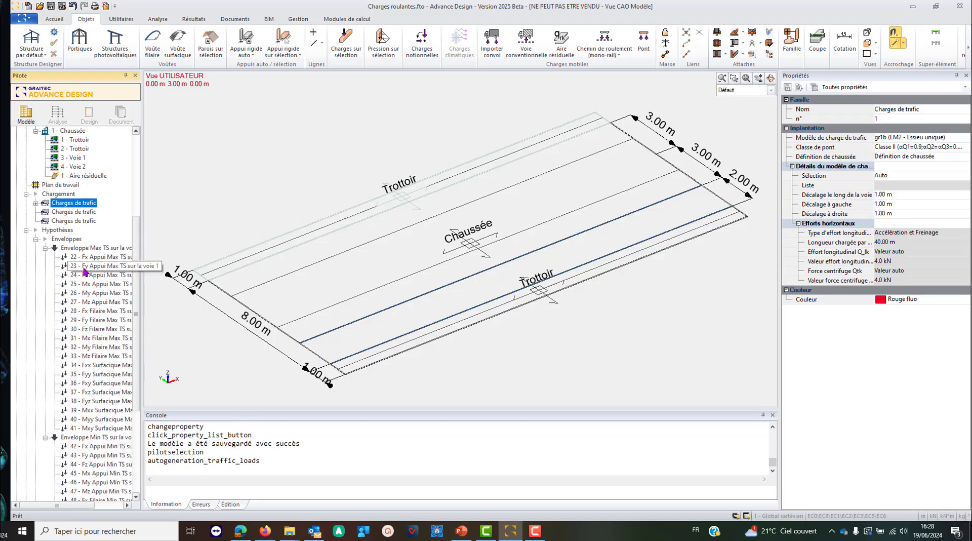
Generate the load cases of the gr3 and gr2 Charges de trafic families automatically
click(67, 365)
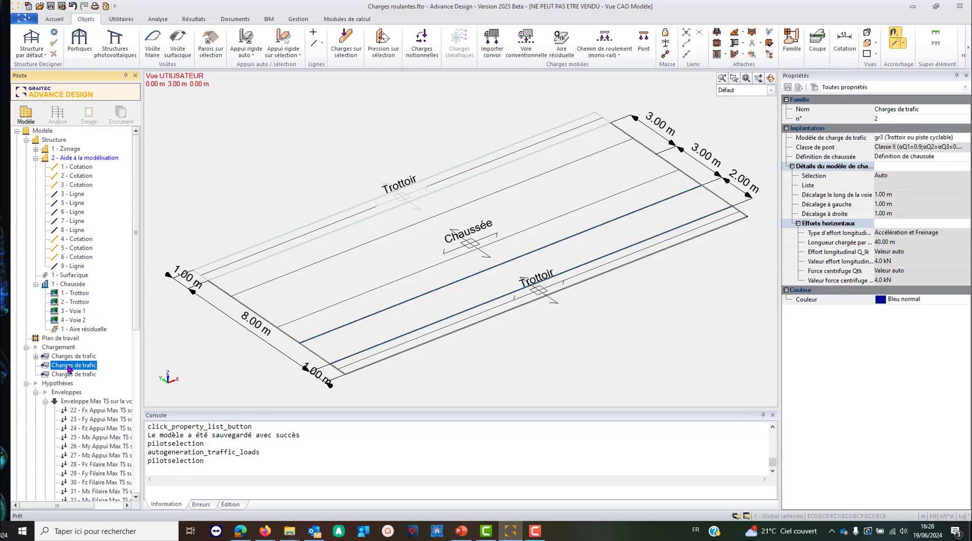
right_click(68, 365)
click(81, 374)
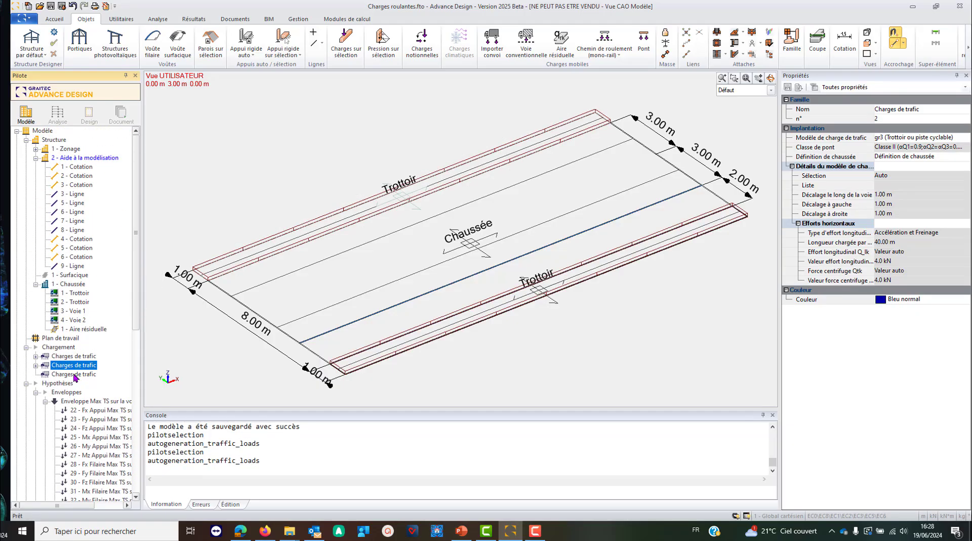
click(74, 374)
right_click(75, 375)
click(91, 381)
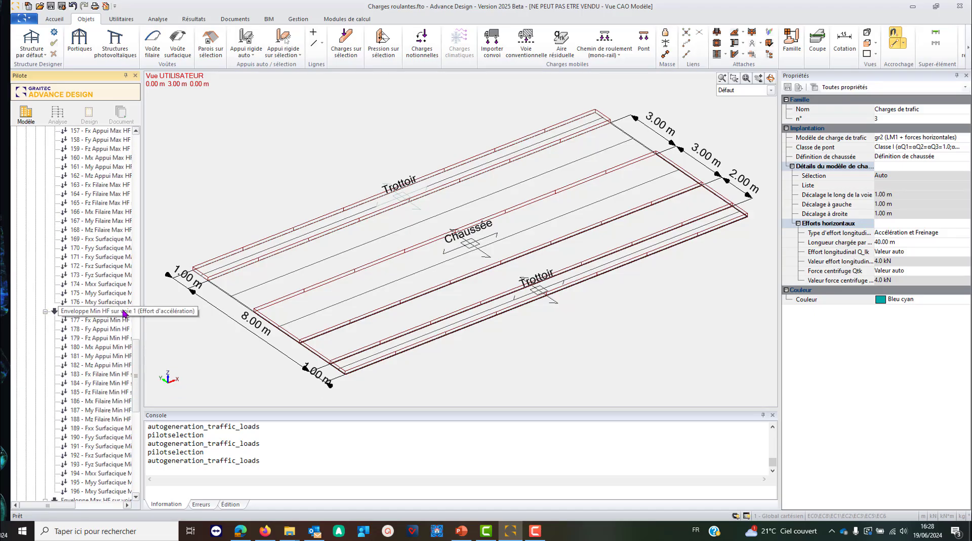
scroll(123, 312, up, 15)
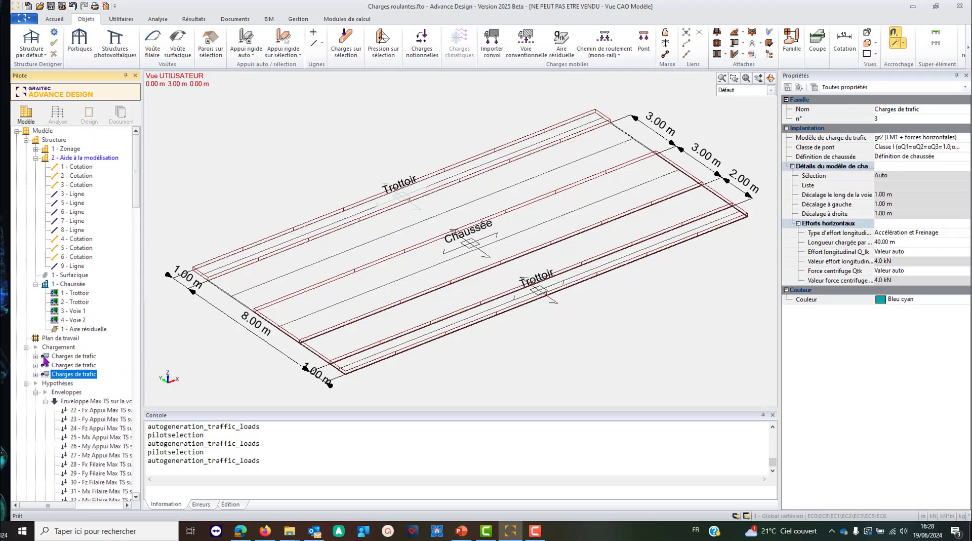
Expand the gr1b family's TS sur la voie 1 group and check individual single-axle load positions in the model
double_click(45, 357)
double_click(72, 365)
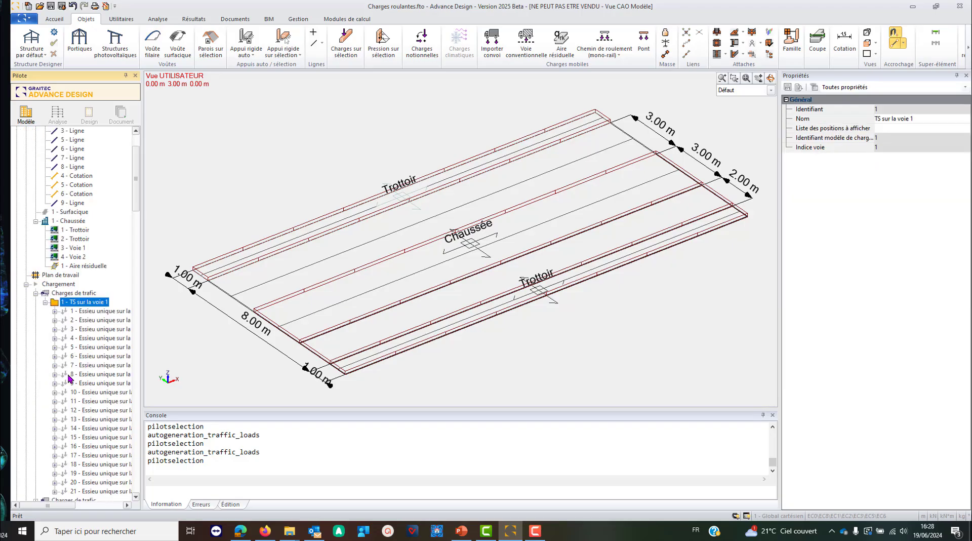
click(94, 315)
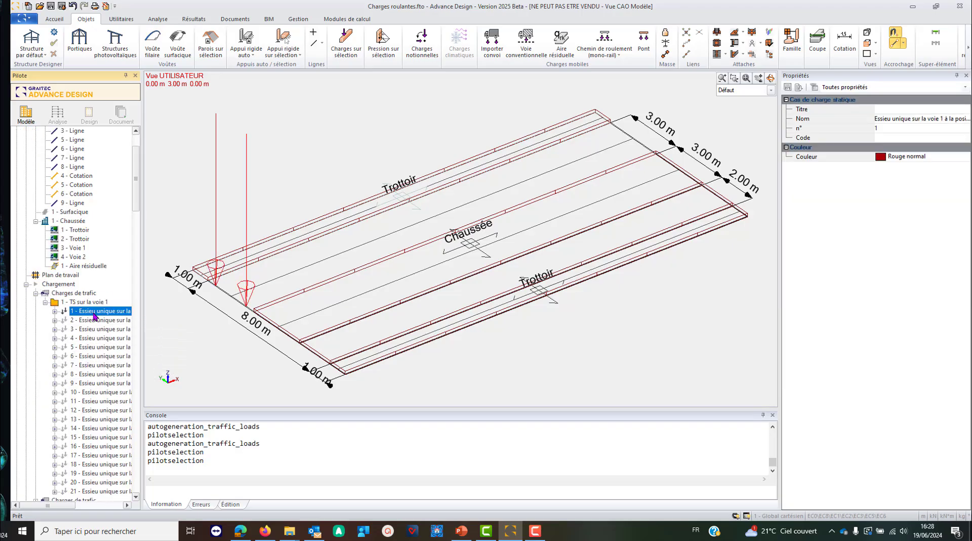
click(94, 337)
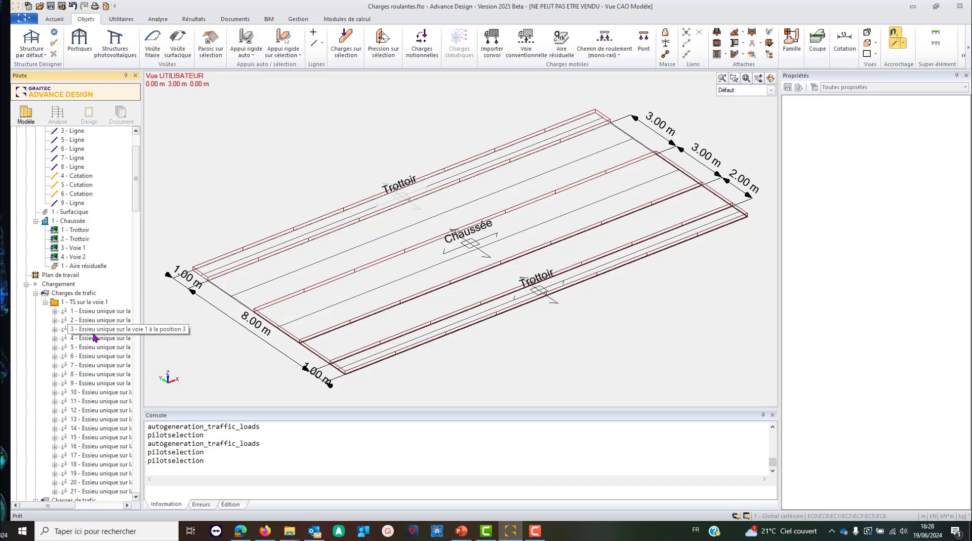
click(89, 365)
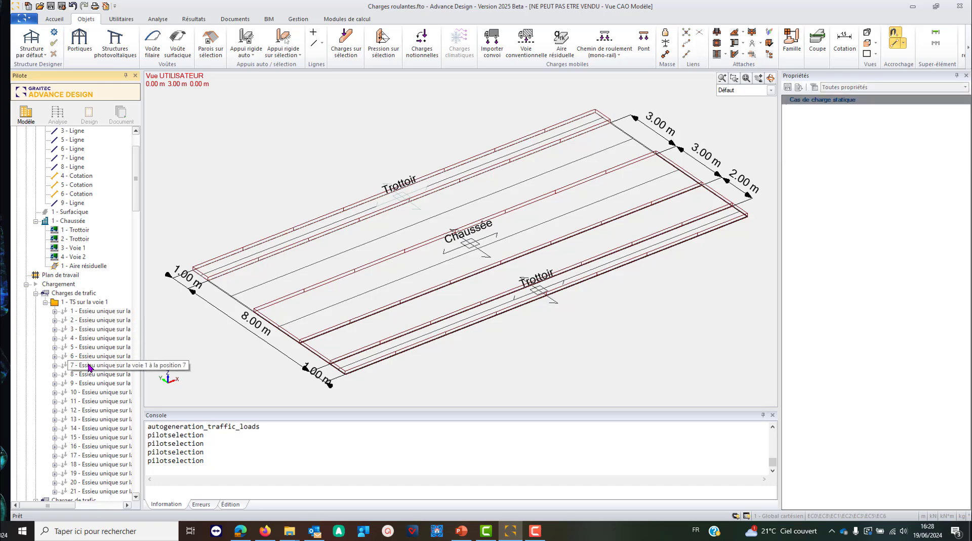
click(89, 374)
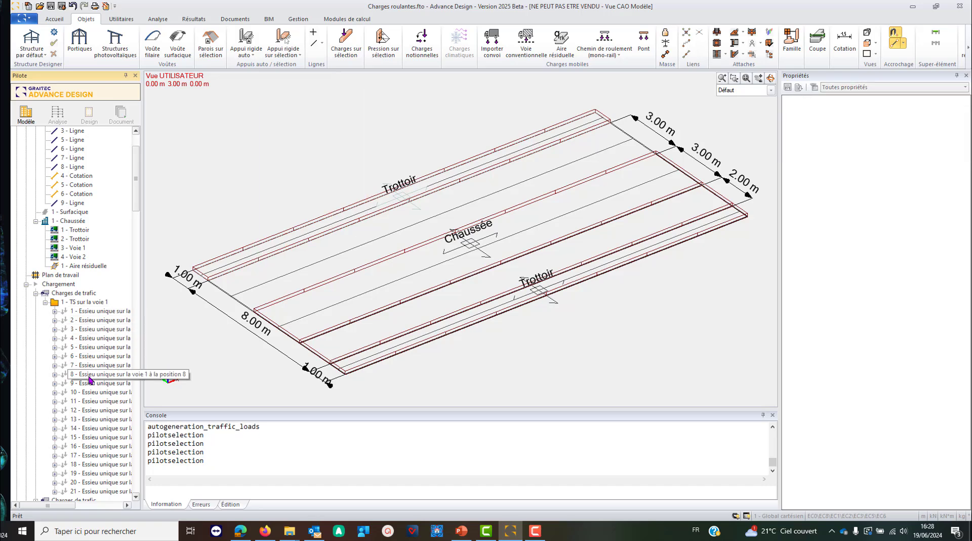
Display all the Essieu unique load cases of TS sur la voie 1, from position 1 to 21, together
click(94, 311)
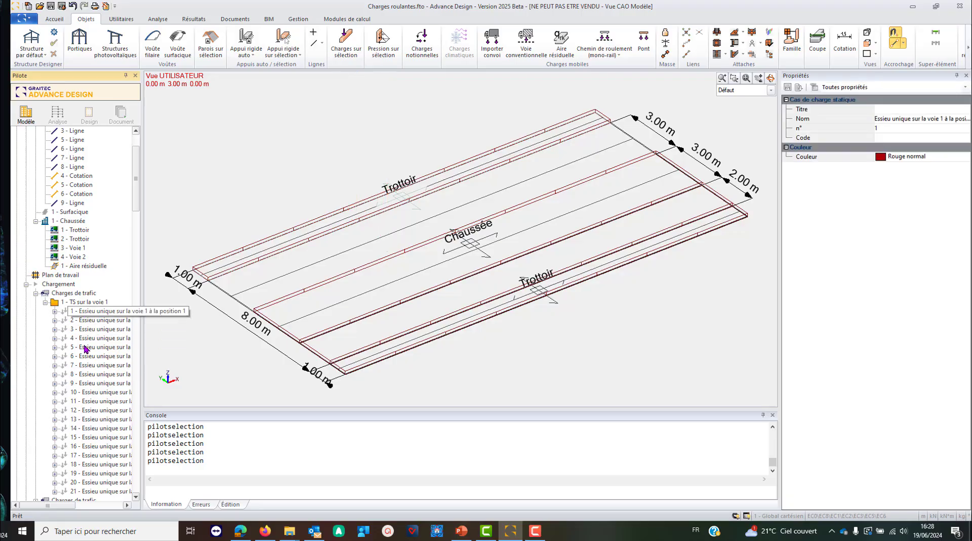
scroll(93, 424, down, 3)
shift+click(91, 419)
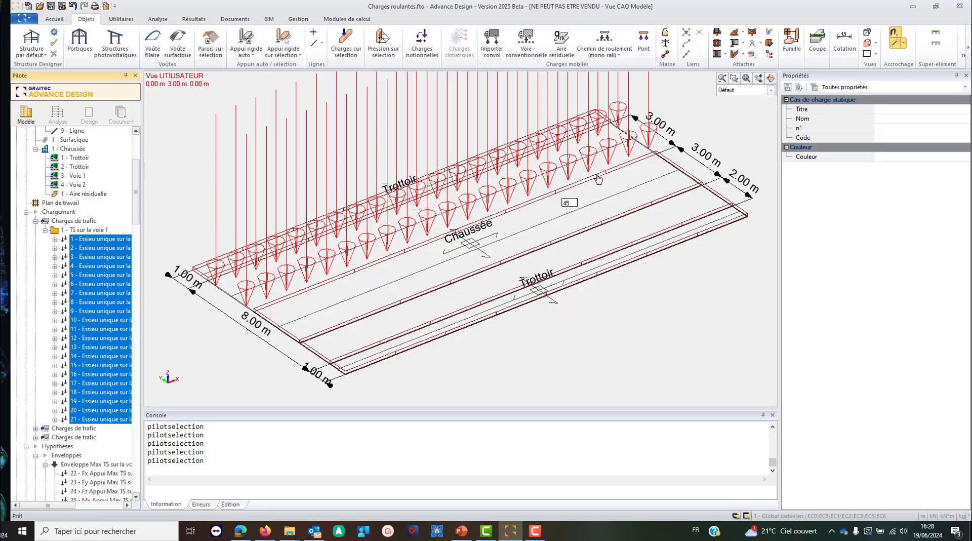
Hide the TS sur la voie 1 load positions, expand the gr3 traffic family and check its UDL sur trottoir 1 and 2 load cases
key(Escape)
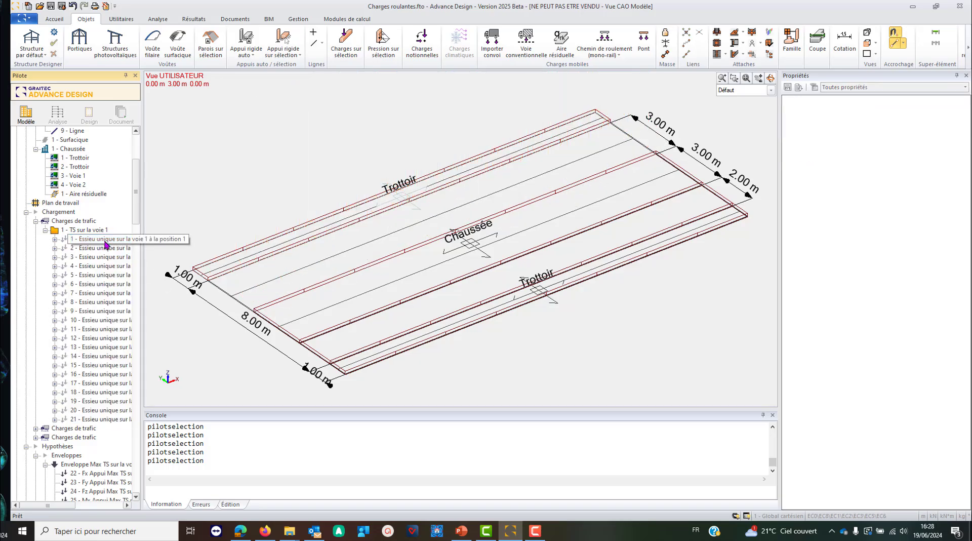
scroll(56, 438, down, 1)
scroll(56, 437, down, 1)
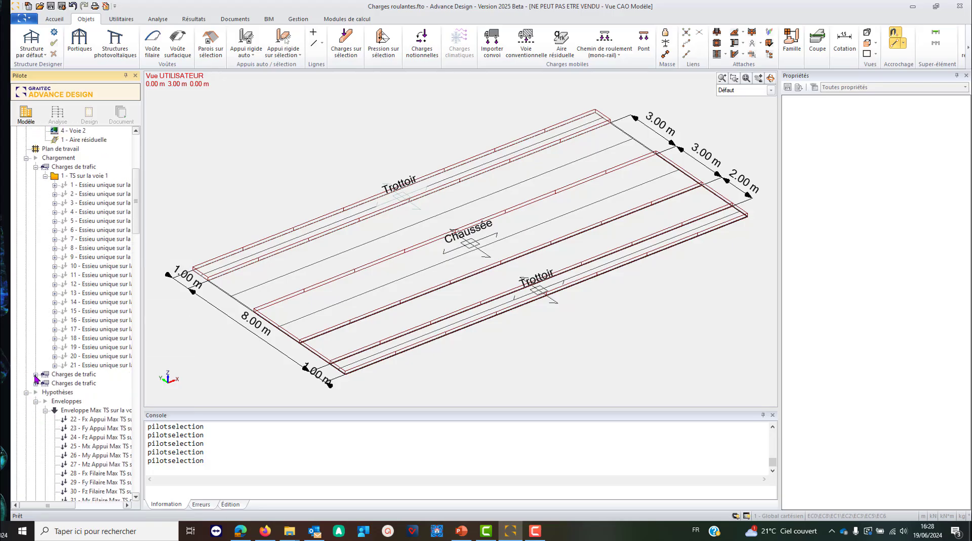
click(36, 375)
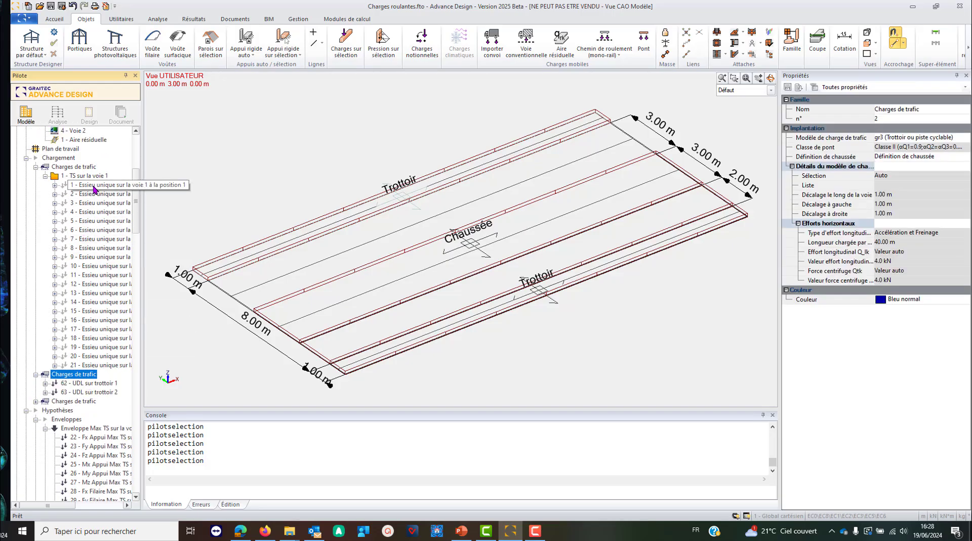
click(76, 383)
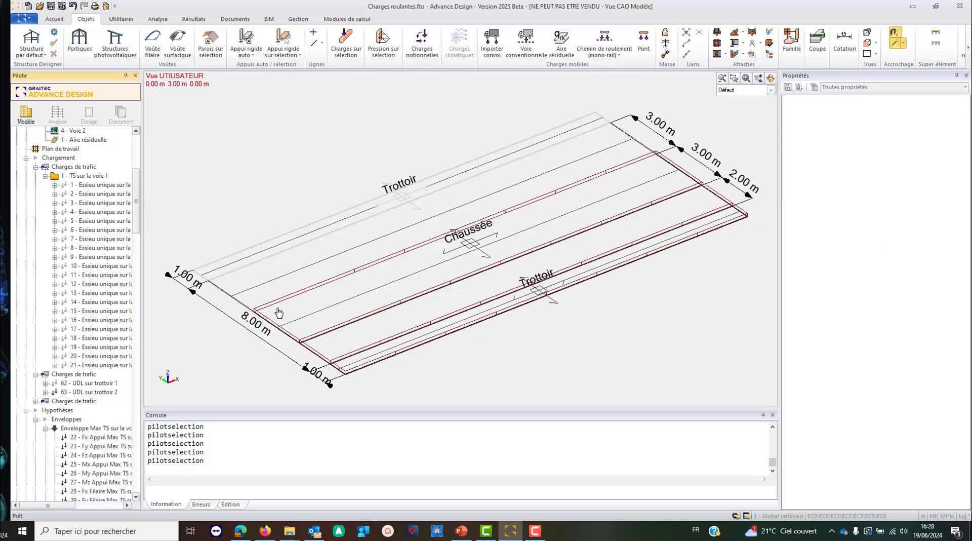
click(67, 383)
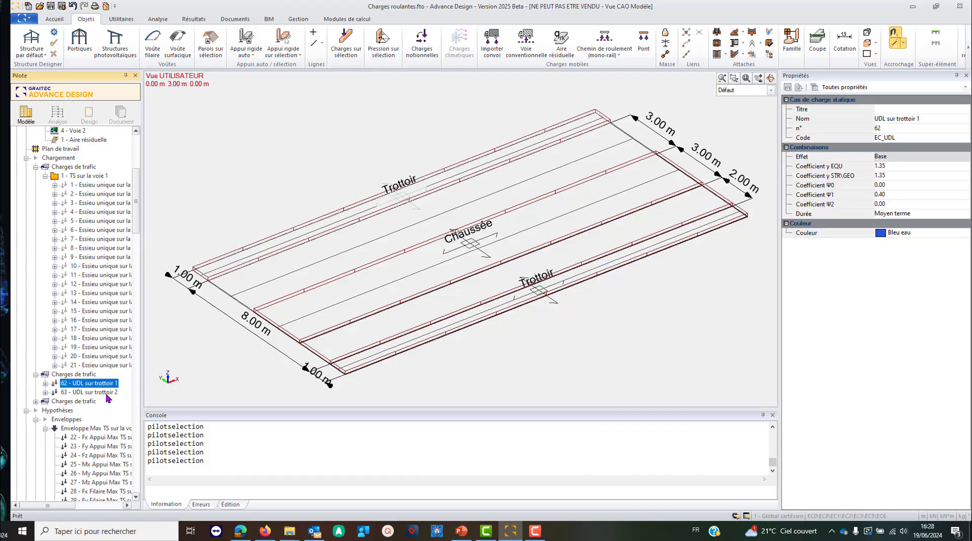
click(76, 393)
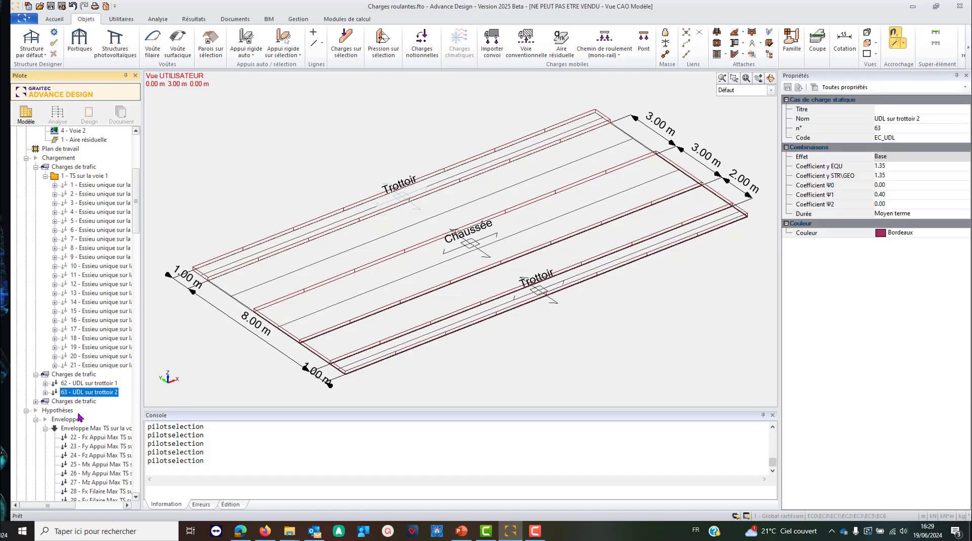
Hide the gr2 family's loads and automatically scale the display of the two sidewalk loads
click(56, 405)
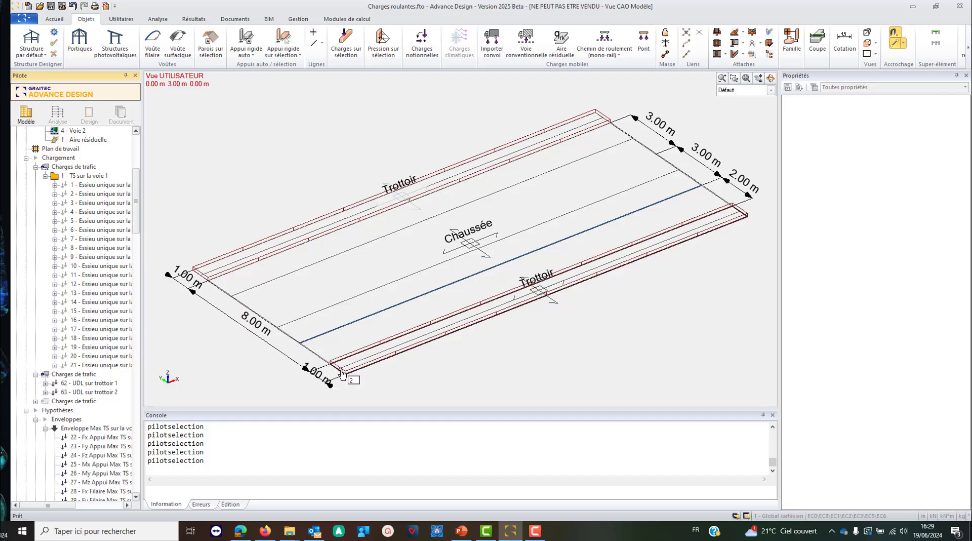
right_click(415, 120)
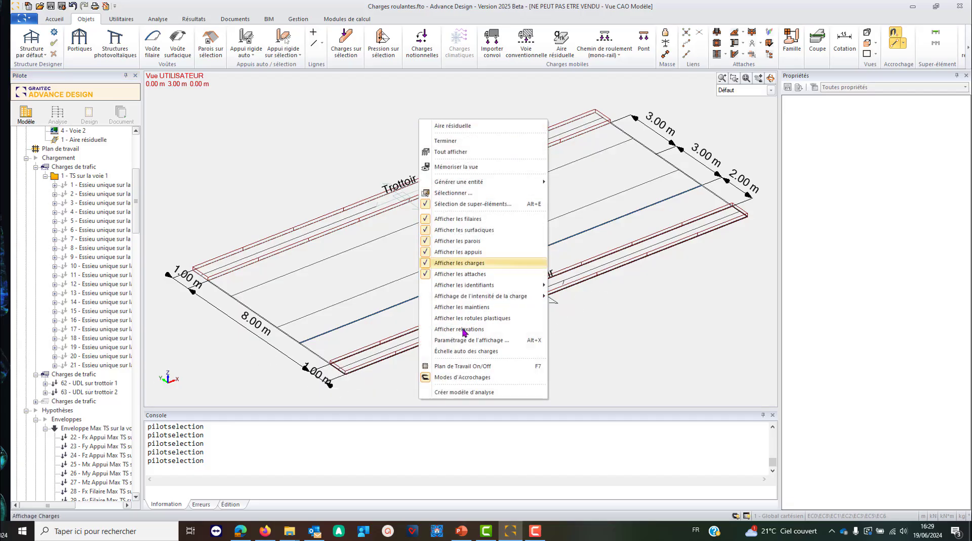
click(455, 355)
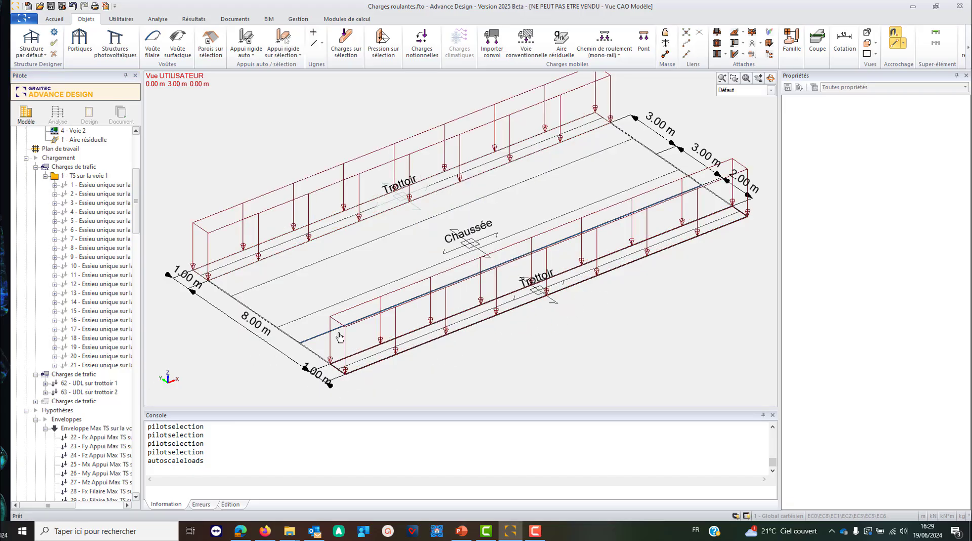
Hide the gr3 family's loads, display the loads of the gr2 family and expand that family
click(65, 377)
click(65, 401)
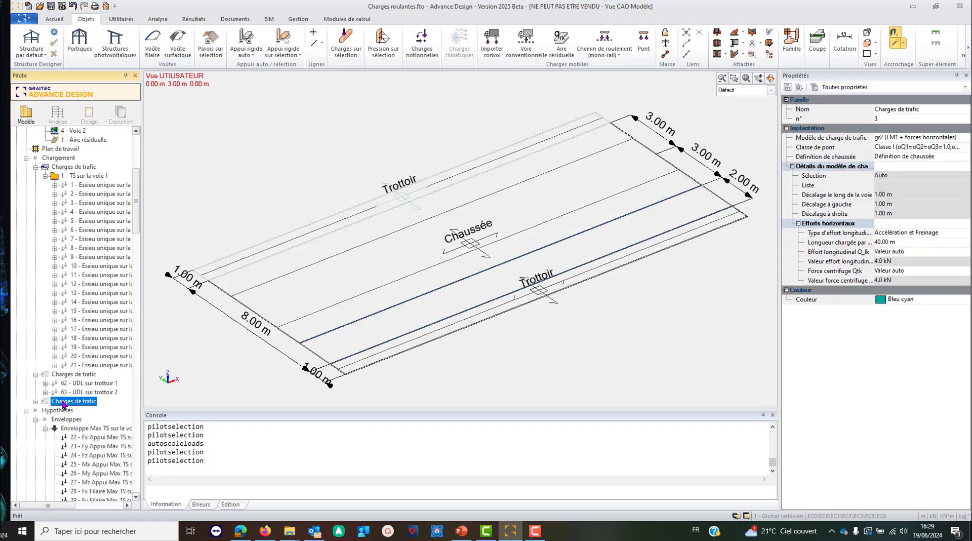
scroll(597, 237, down, 3)
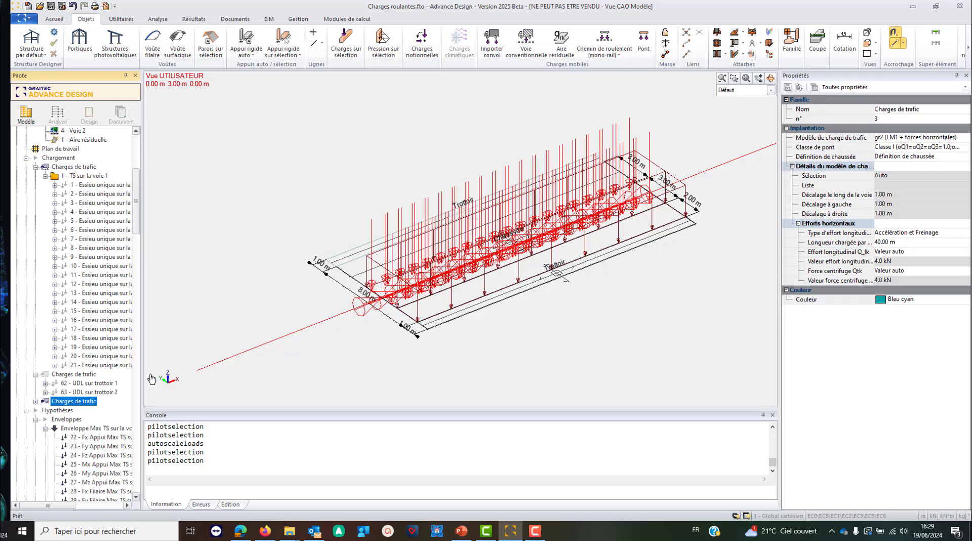
click(35, 400)
Hide the gr2 family's two UDL cases, its TS sur la voie 1 group and its acceleration and braking HF groups
click(86, 410)
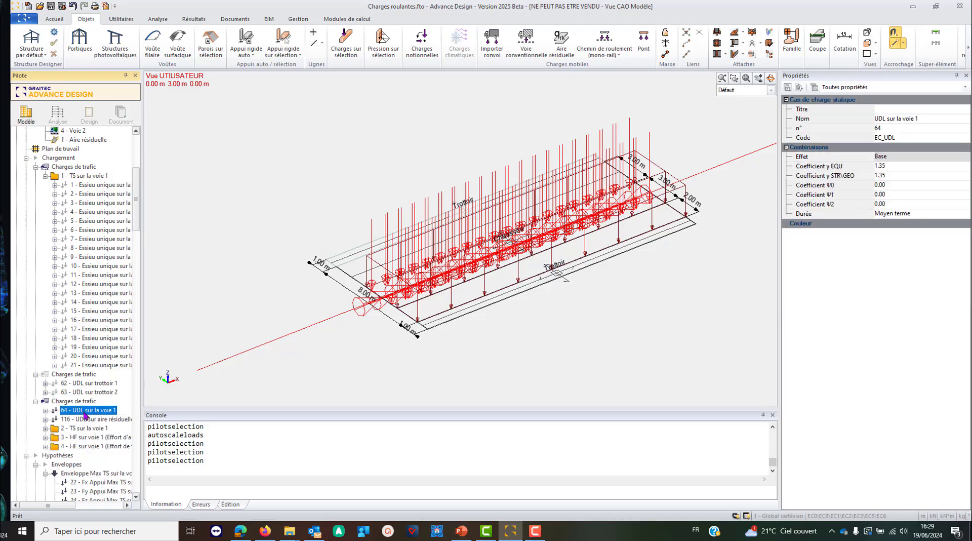
shift+click(85, 419)
key(space)
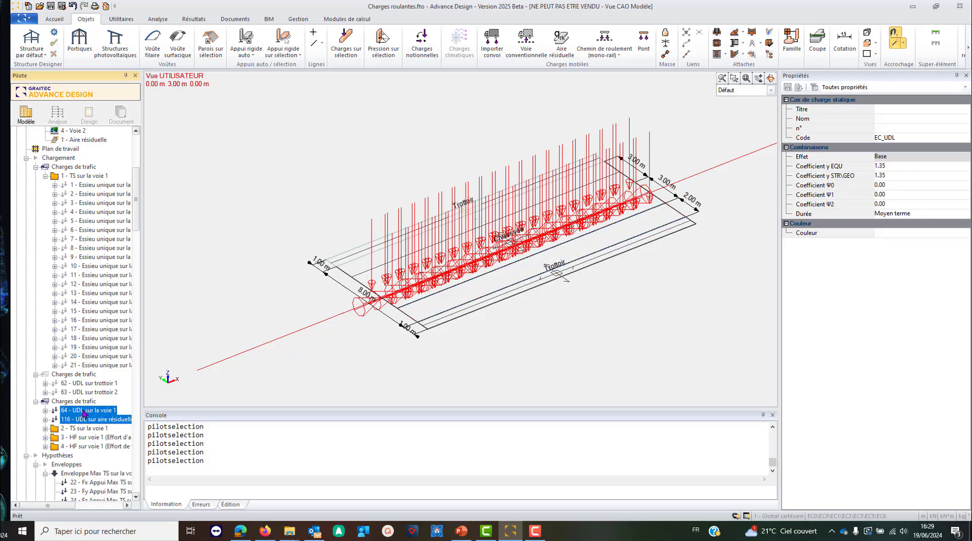
click(82, 428)
key(space)
click(83, 437)
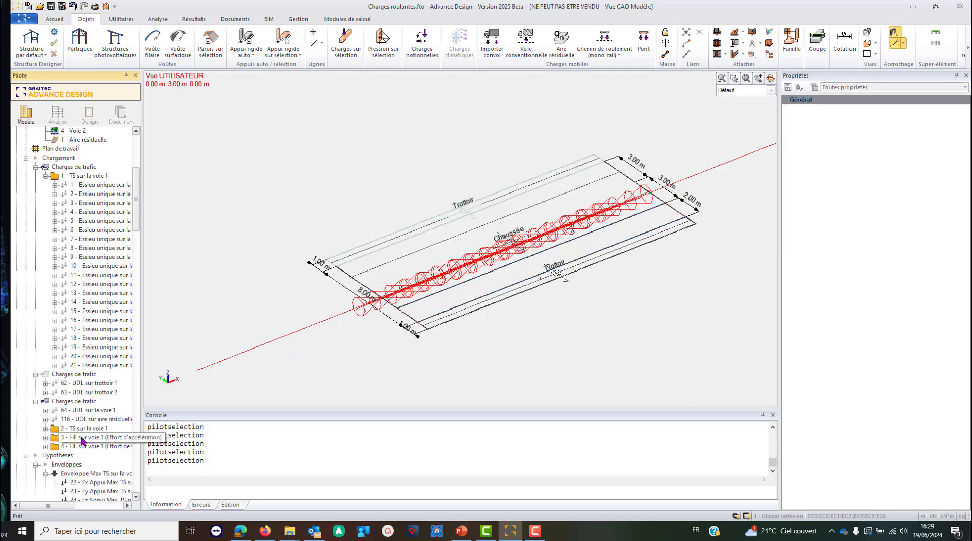
key(space)
click(84, 447)
key(space)
Check the gr2 family's UDL sur la voie 1 and UDL sur aire résiduelle 1 loads, showing each one alone
click(79, 411)
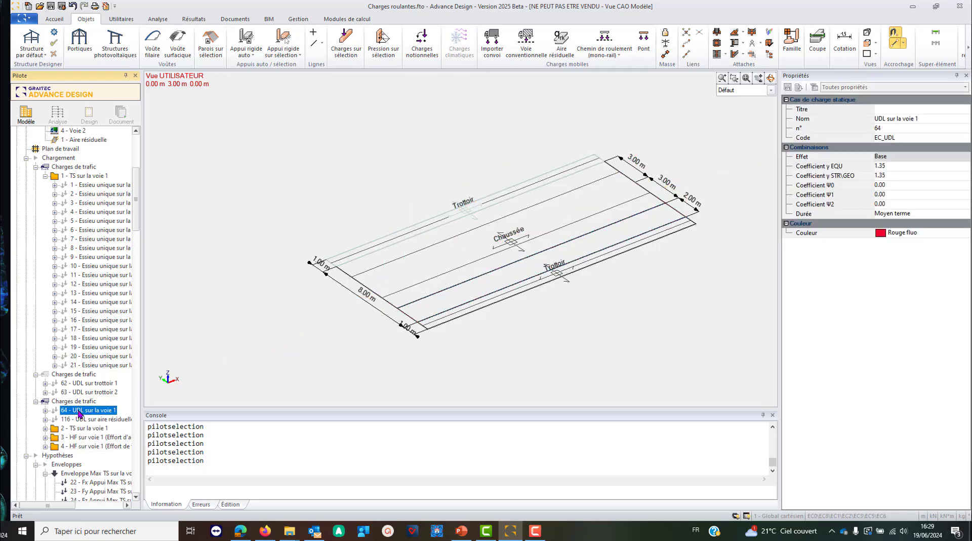
key(space)
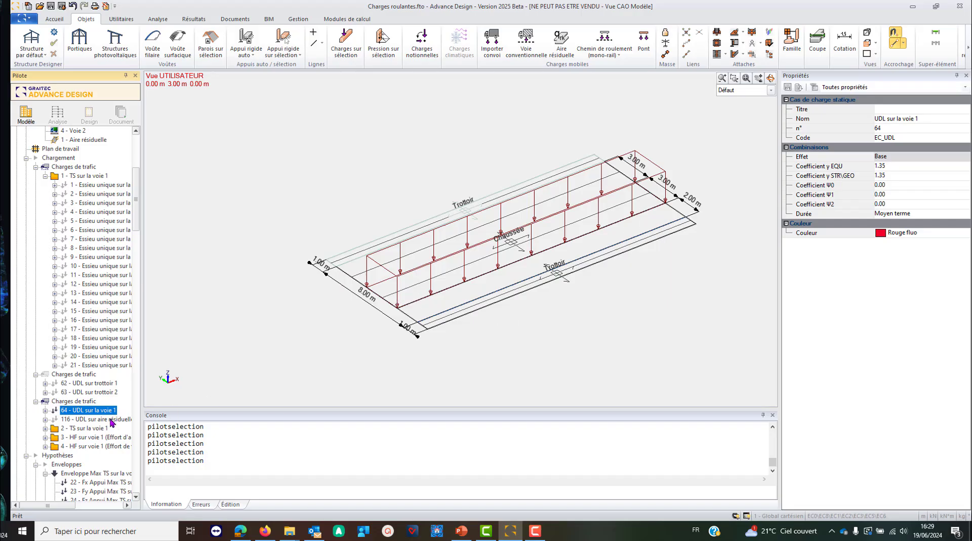
key(space)
click(89, 419)
key(space)
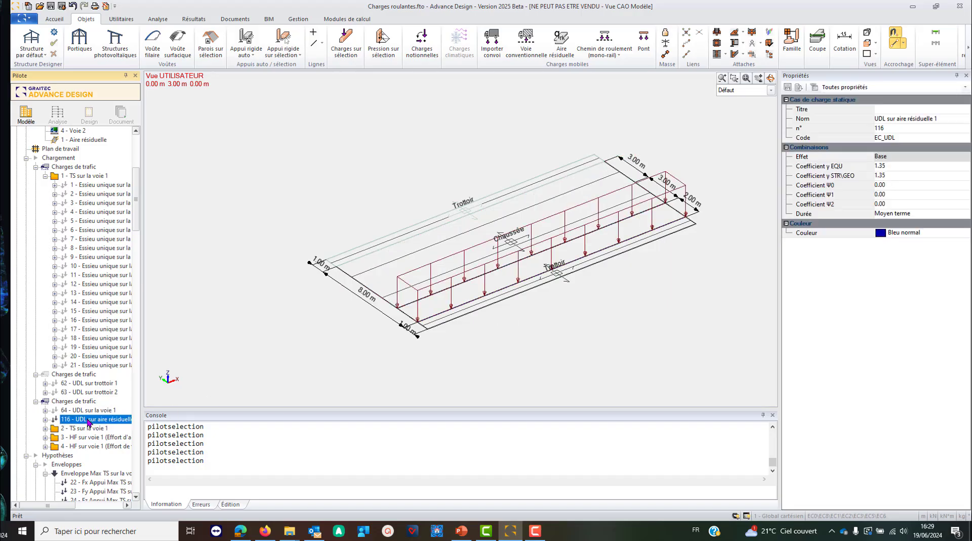
key(space)
Check the gr2 family's TS sur la voie 1, HF acceleration and HF braking load groups, showing each one alone
click(83, 428)
key(space)
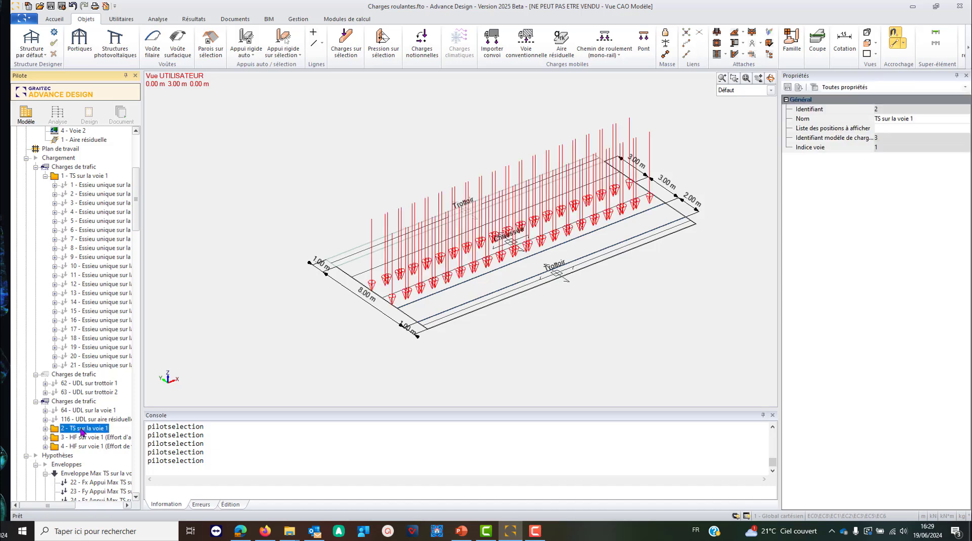
key(space)
click(83, 439)
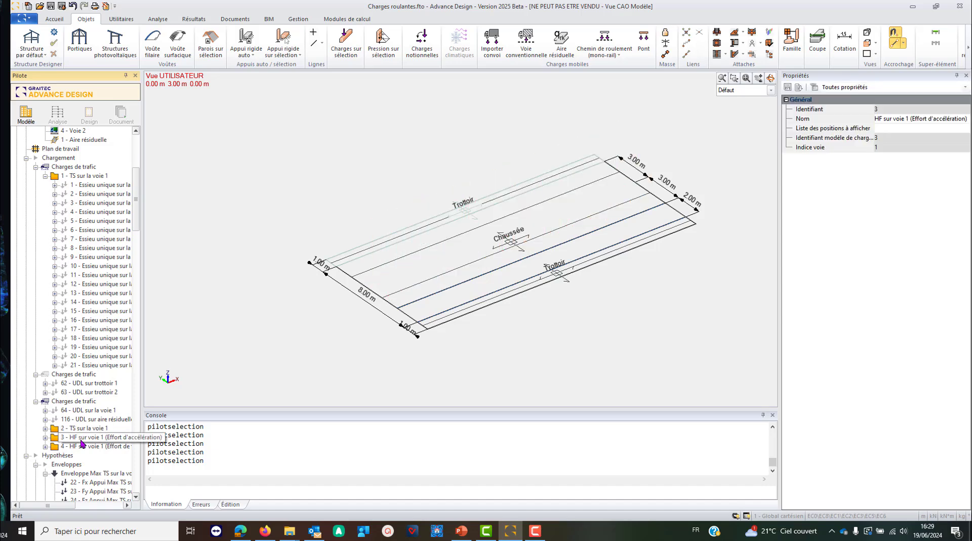
key(space)
key(space)
click(82, 447)
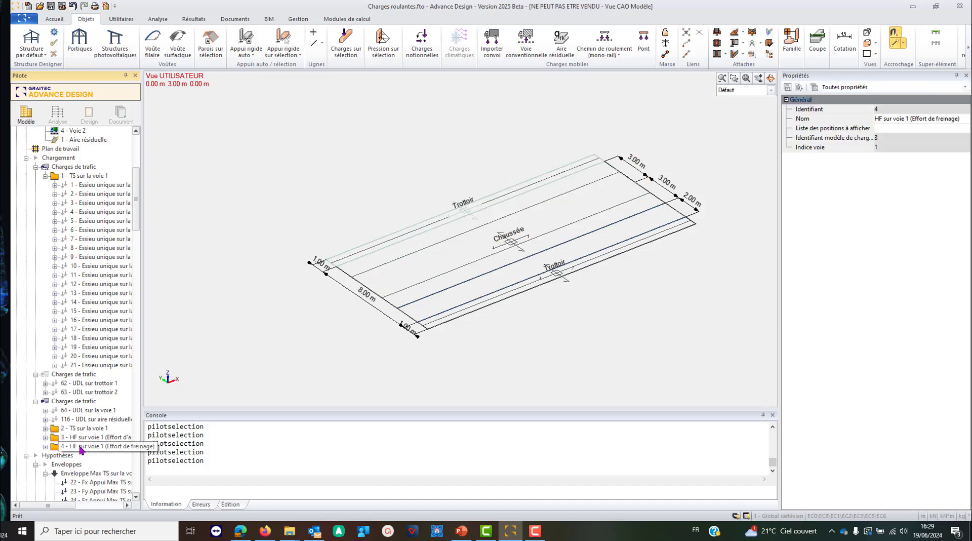
key(space)
key(space)
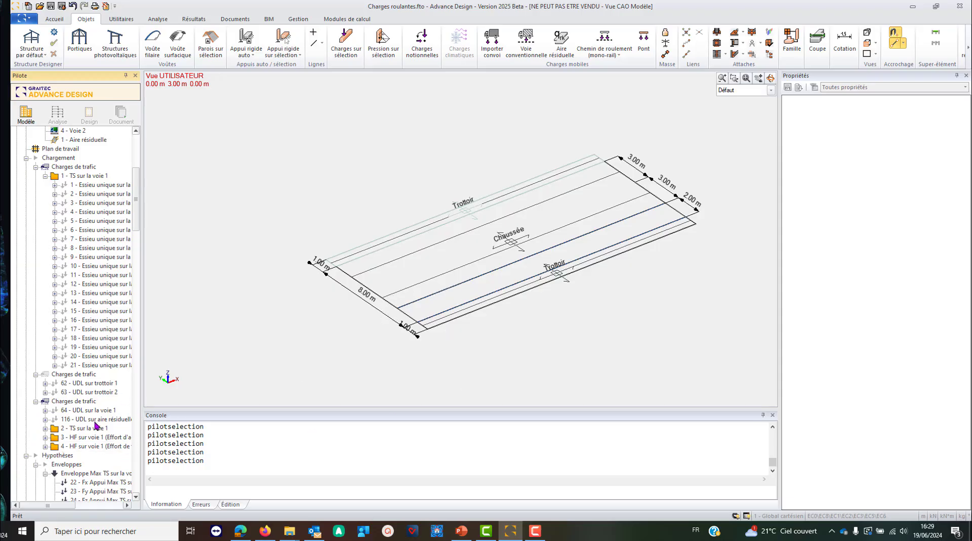
Examine the generated Max and Min envelope cases of the TS and HF groups under Enveloppes
scroll(98, 425, down, 6)
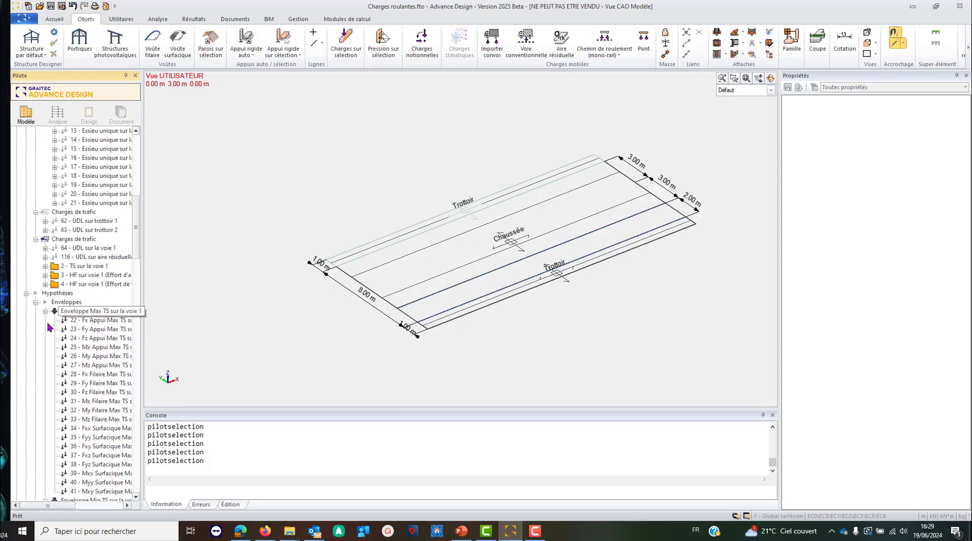
scroll(31, 431, down, 8)
scroll(30, 431, down, 20)
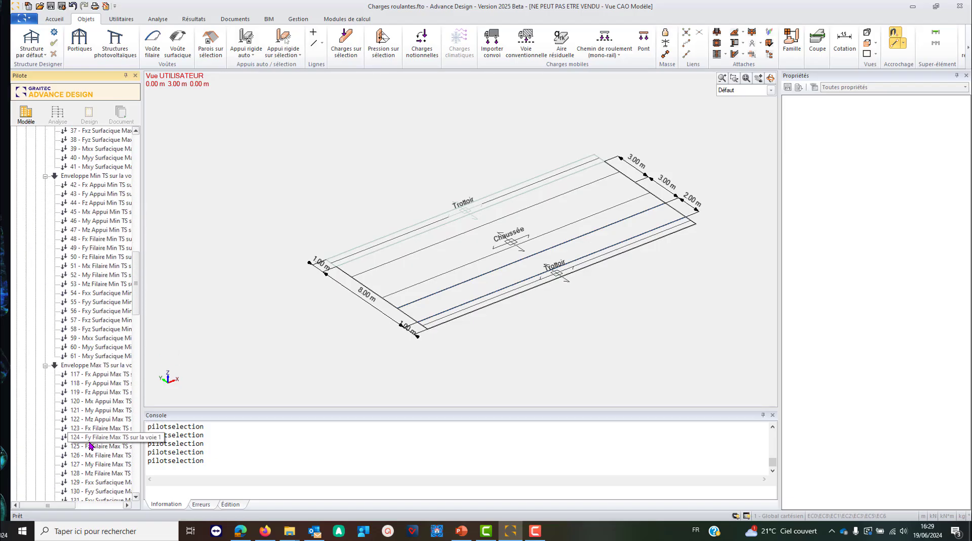
scroll(108, 447, down, 15)
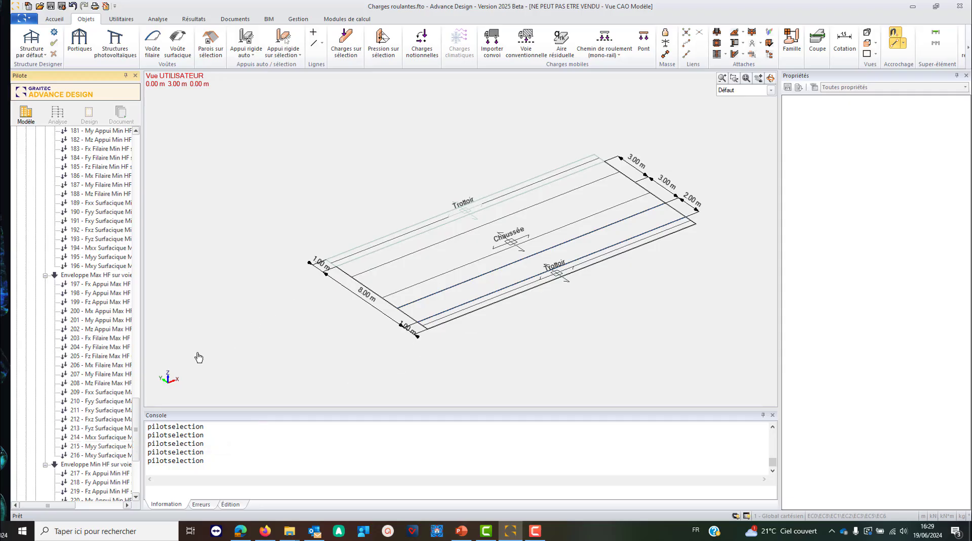
drag(135, 417, 136, 487)
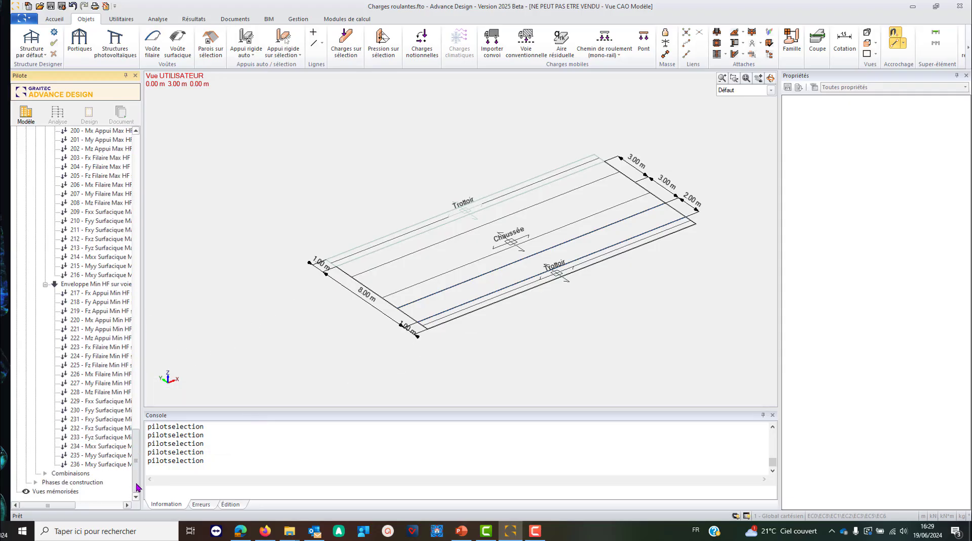
Open the detailed combinations matrix from the Combinaisons properties, updating the load case codes and applying the default concomitance rules
click(68, 474)
right_click(67, 474)
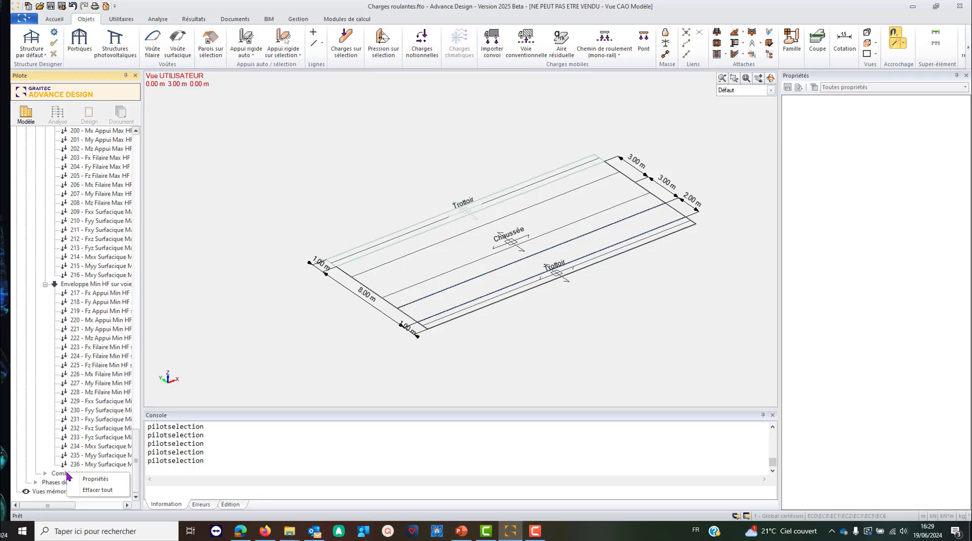
click(94, 479)
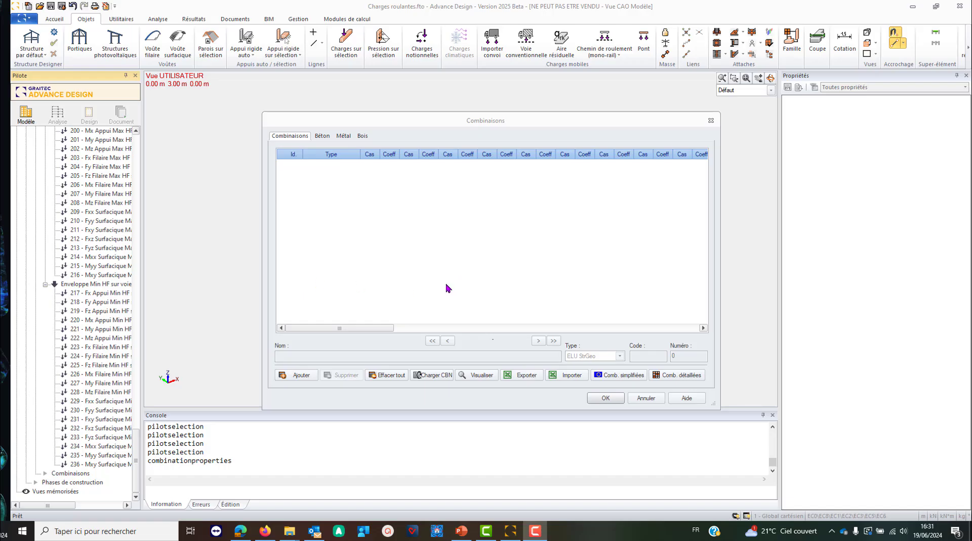
click(676, 378)
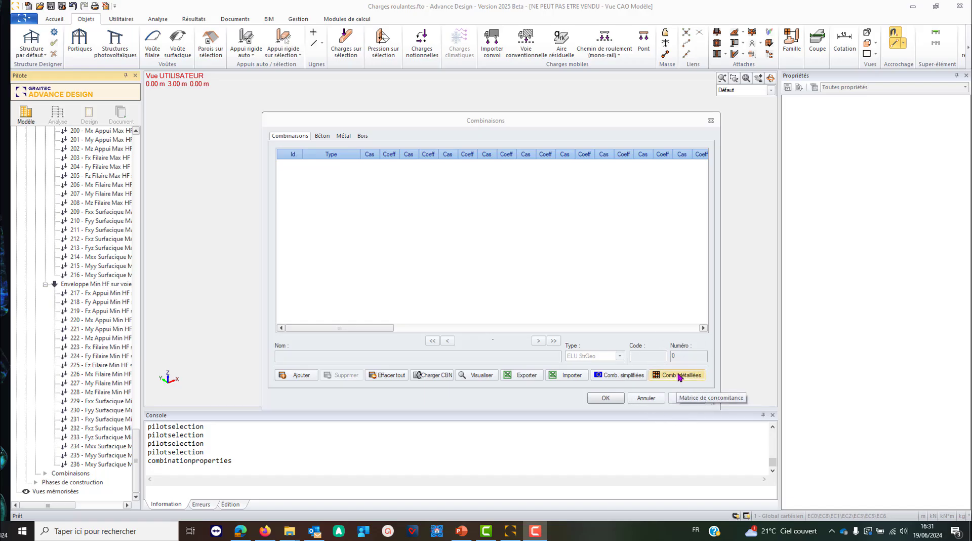
click(678, 376)
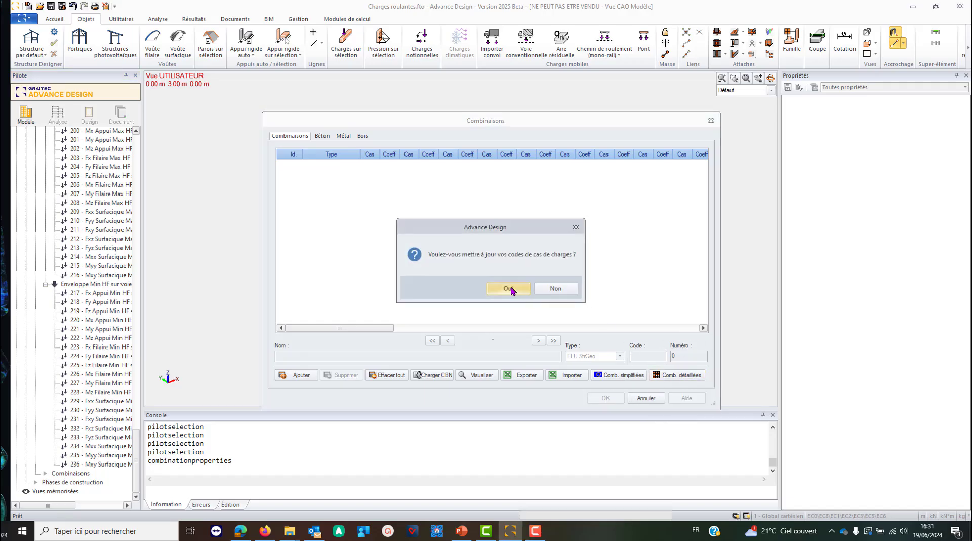
click(508, 288)
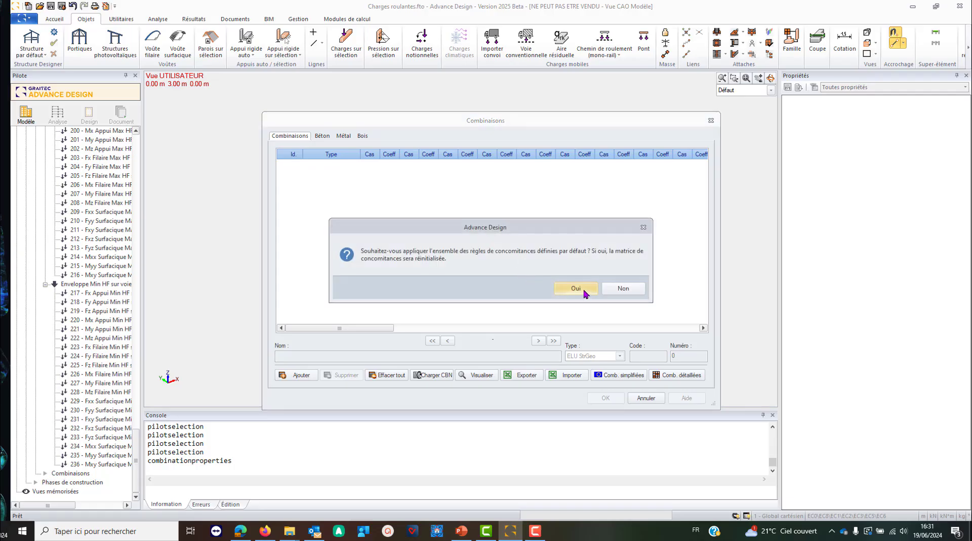
click(584, 288)
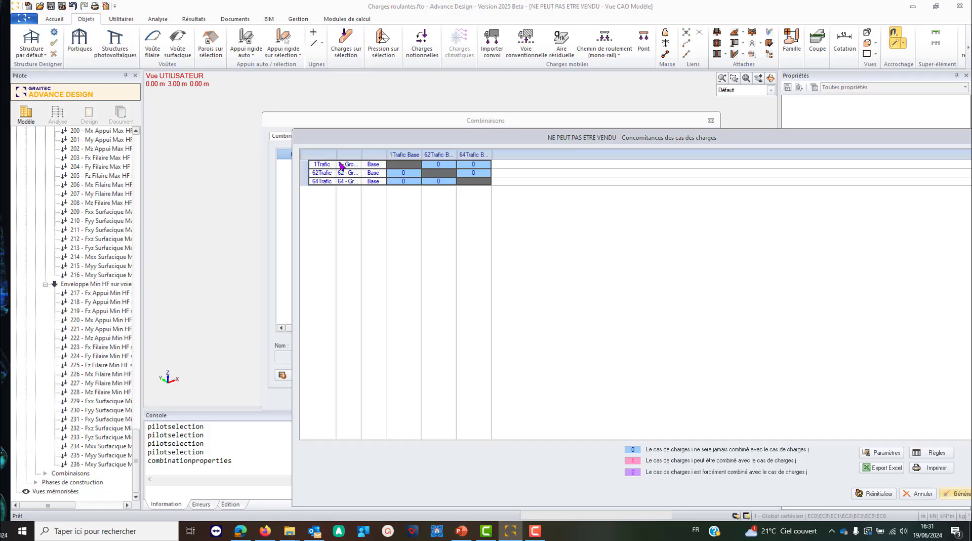
Examine the concomitance matrix of the three traffic load groups and leave the combinations without generating any
drag(337, 155, 353, 155)
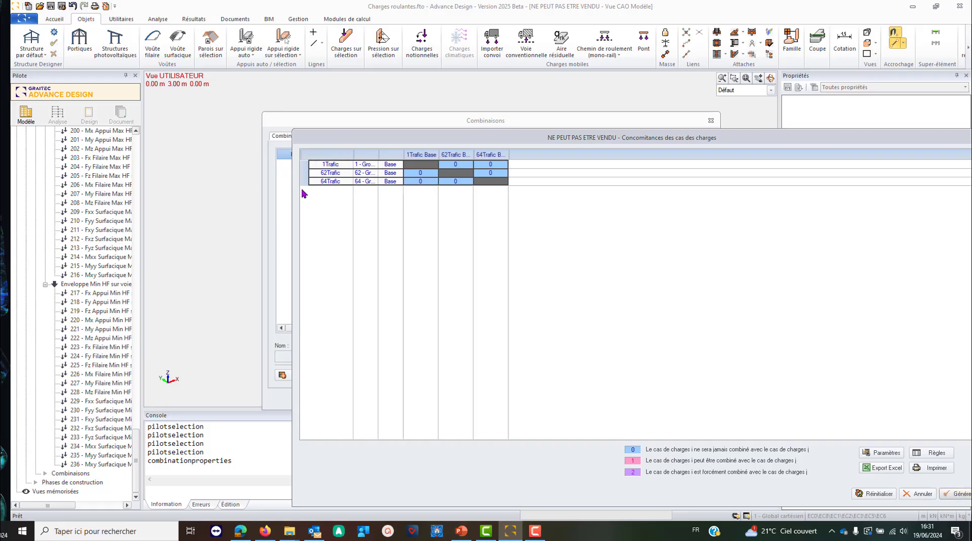
drag(878, 138, 690, 144)
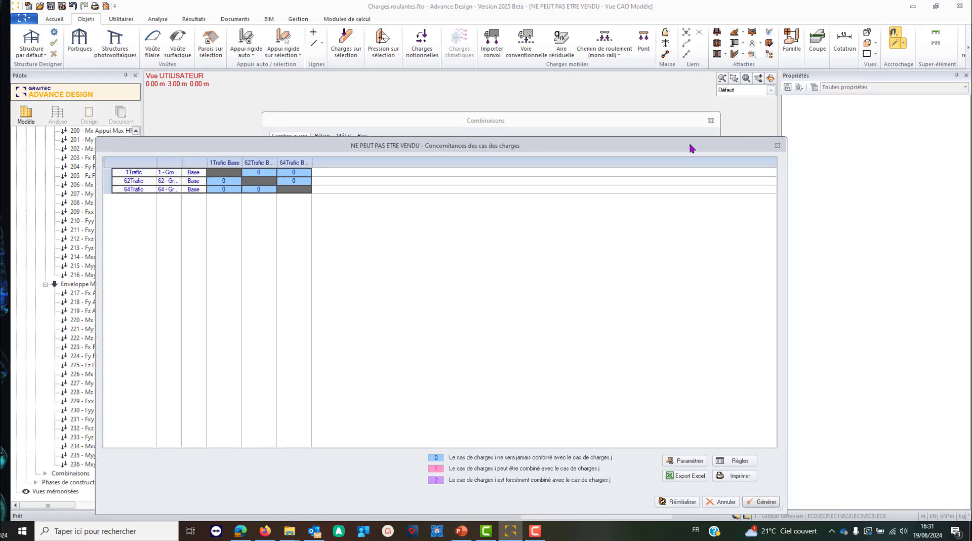
click(774, 144)
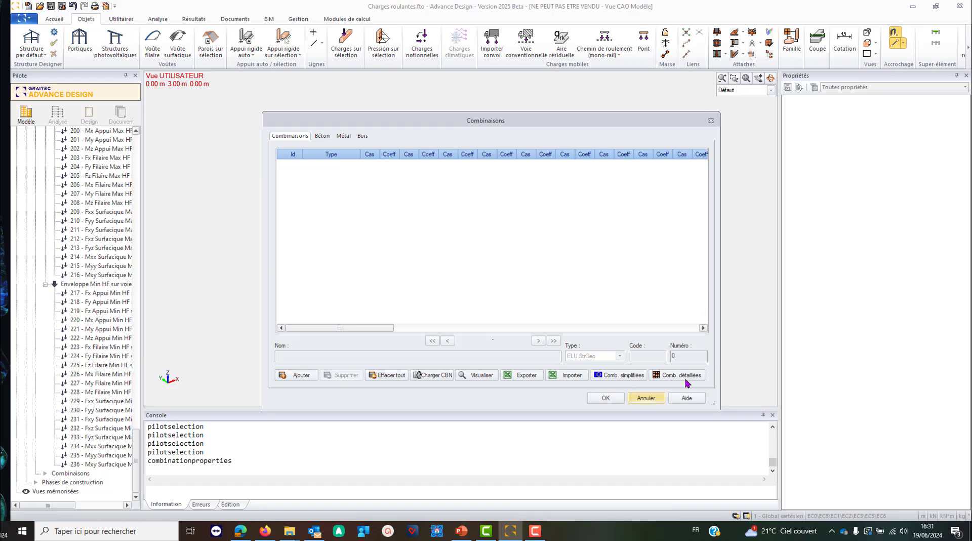
click(643, 398)
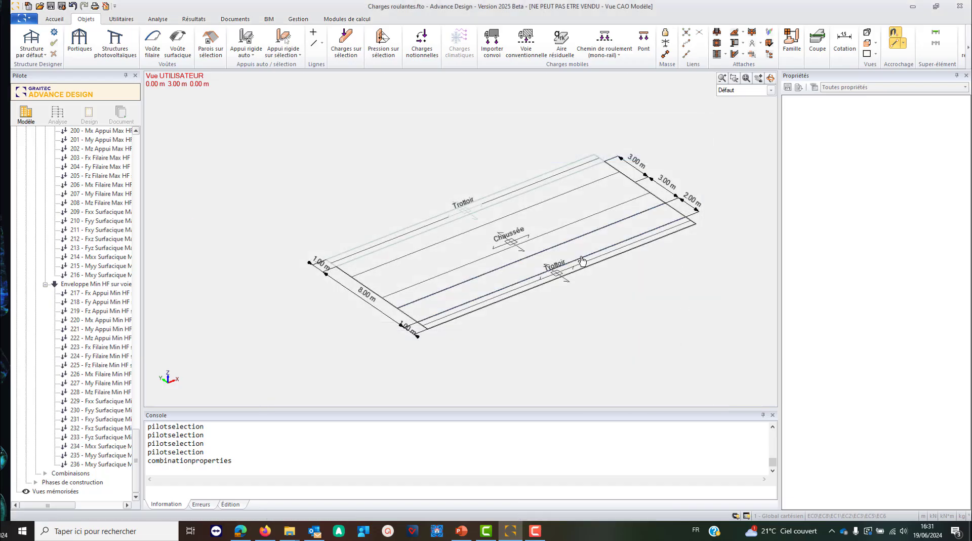
Create a Charges Permanentes load case family under Chargement and select its self-weight case G
scroll(100, 209, up, 4)
scroll(134, 119, up, 3)
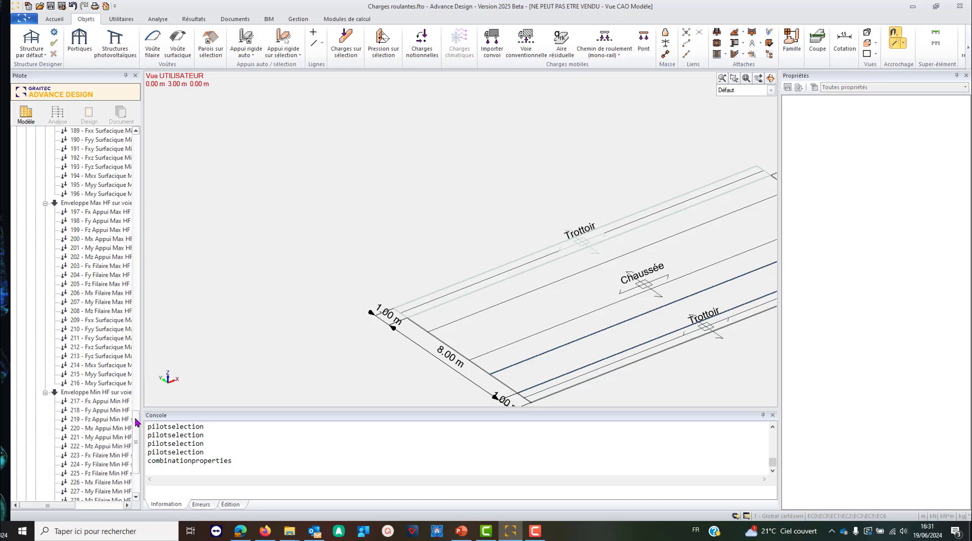
drag(135, 421, 137, 144)
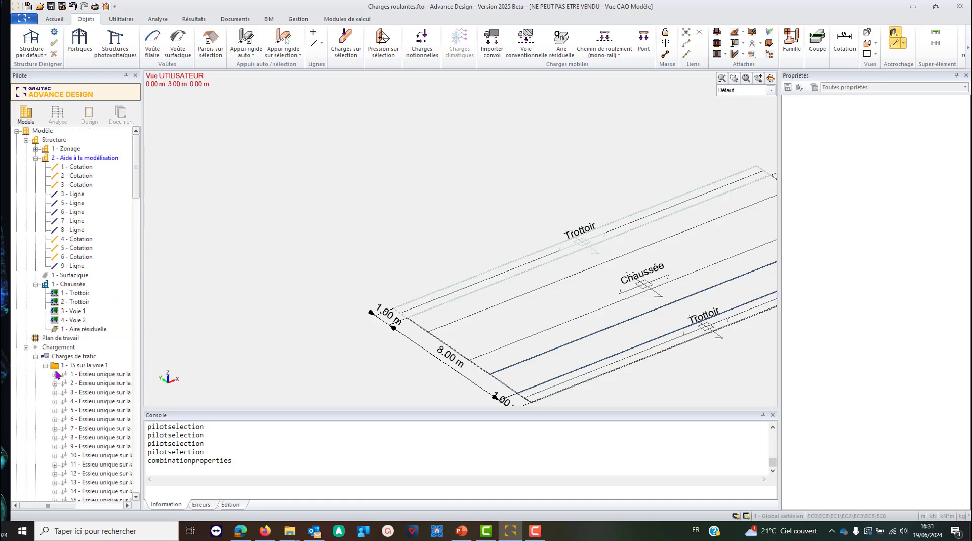
click(60, 347)
right_click(60, 348)
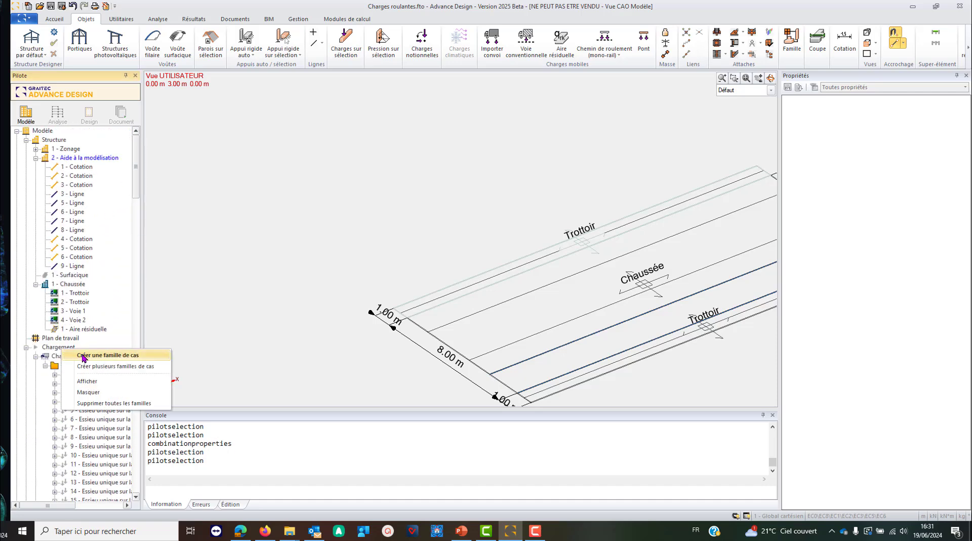
click(82, 355)
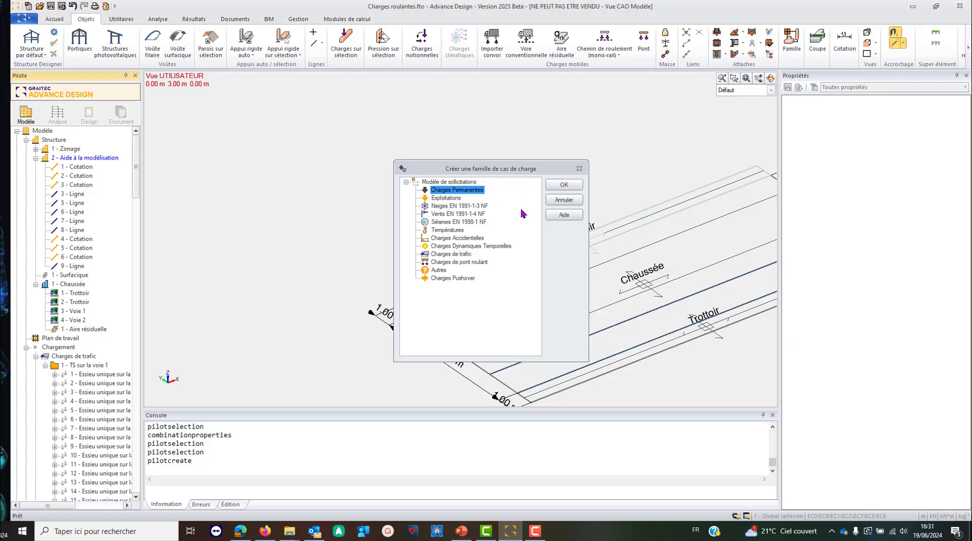
click(574, 187)
scroll(86, 446, down, 2)
click(66, 455)
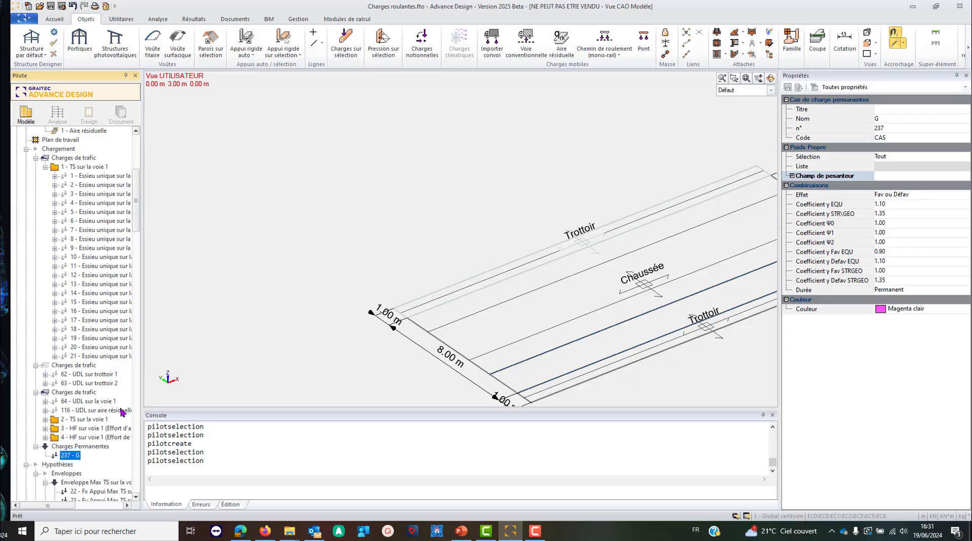
Reopen the detailed combinations matrix from the Combinaisons properties with the permanent case G included
scroll(117, 440, down, 9)
scroll(115, 437, down, 1)
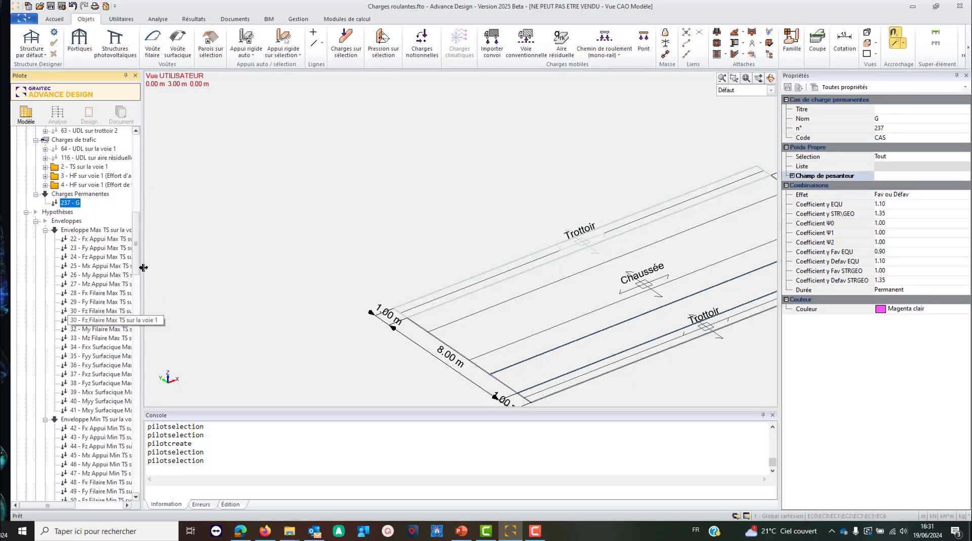
drag(137, 265, 149, 492)
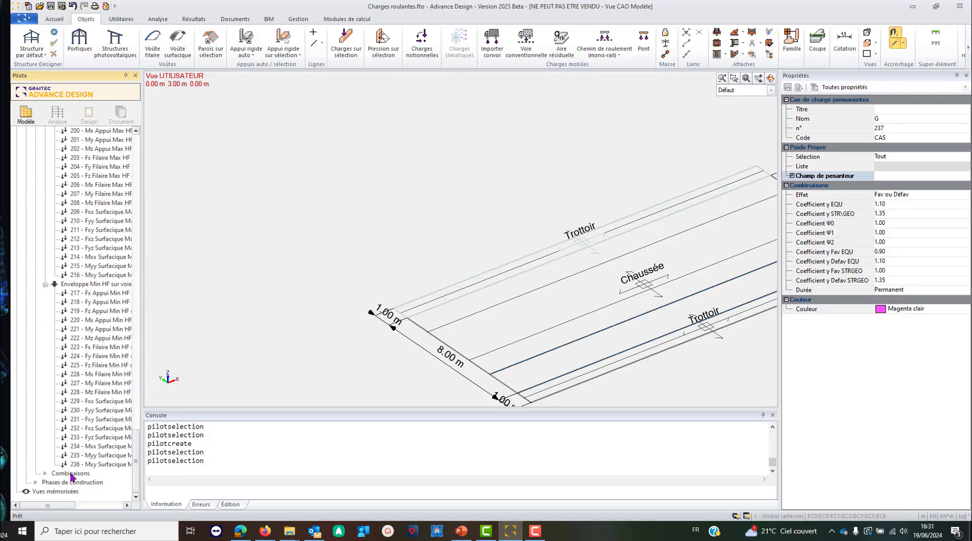
double_click(72, 473)
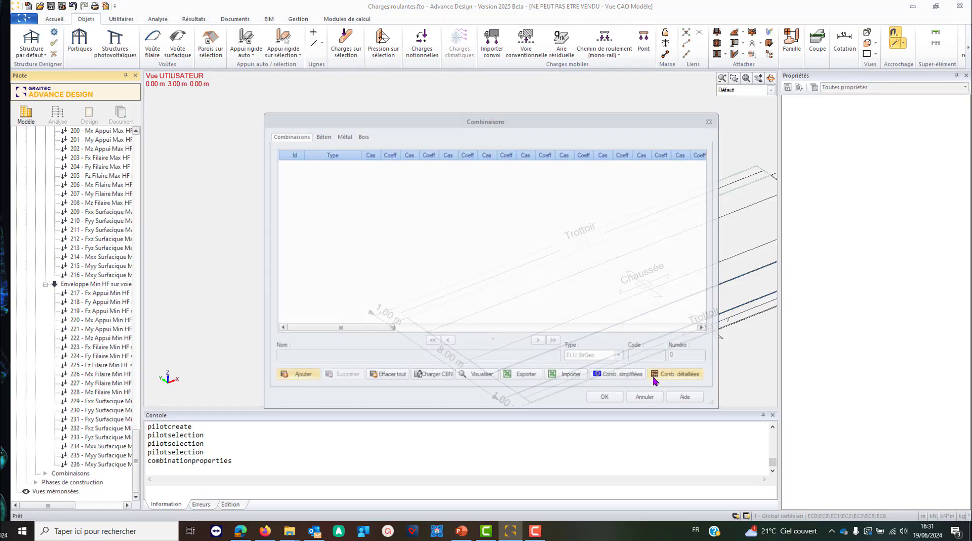
click(673, 374)
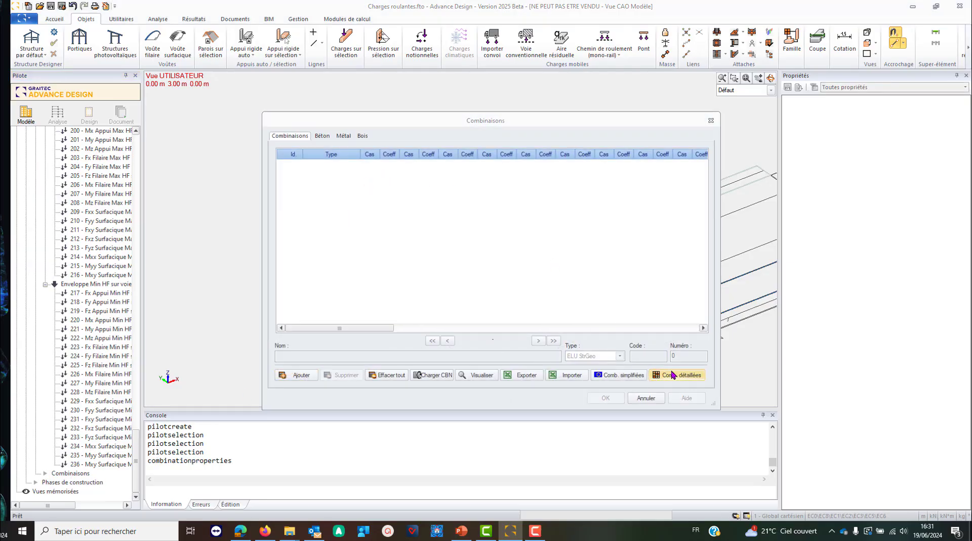
click(503, 288)
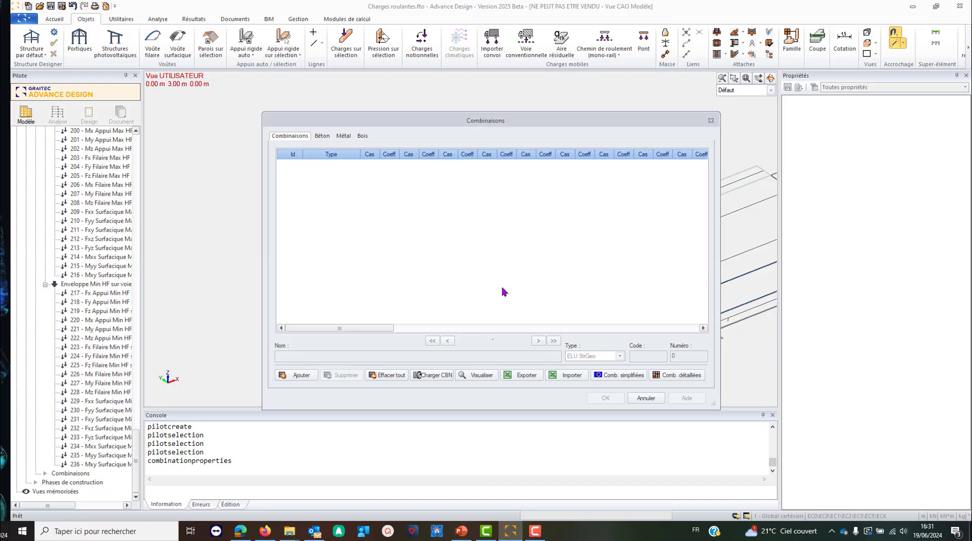
click(566, 291)
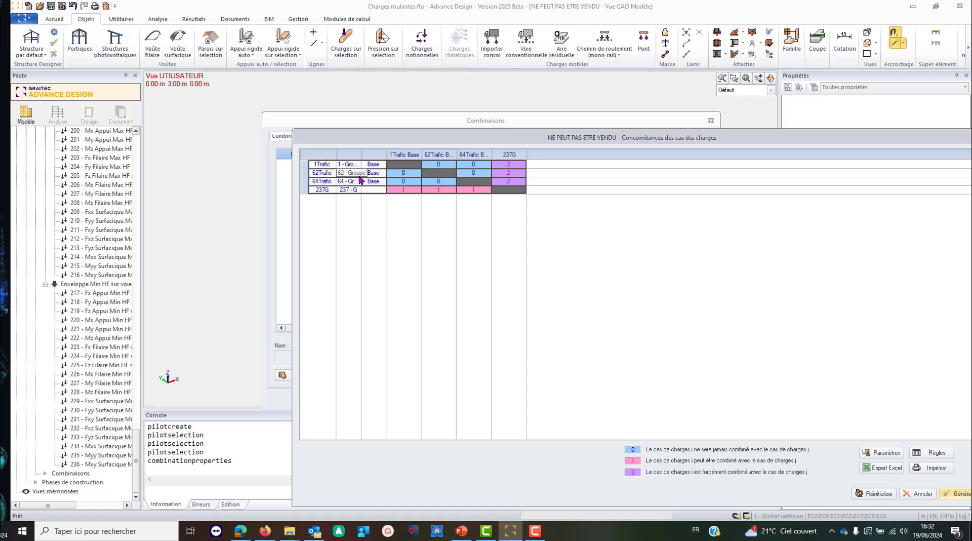
Try to set the concomitance of traffic group 62Trafic with 64Trafic to 1 in the matrix
click(481, 171)
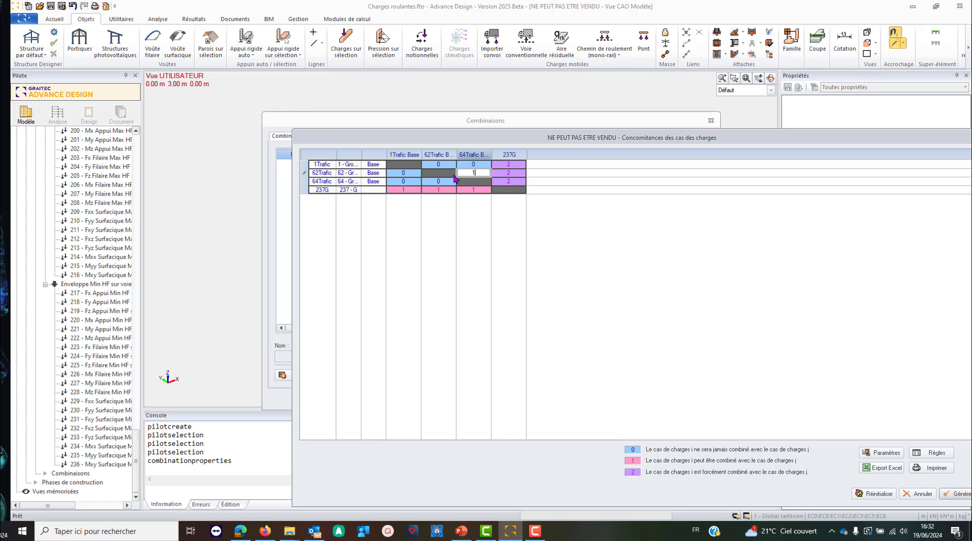
text(1)
key(Return)
click(480, 173)
drag(483, 173, 460, 172)
click(480, 164)
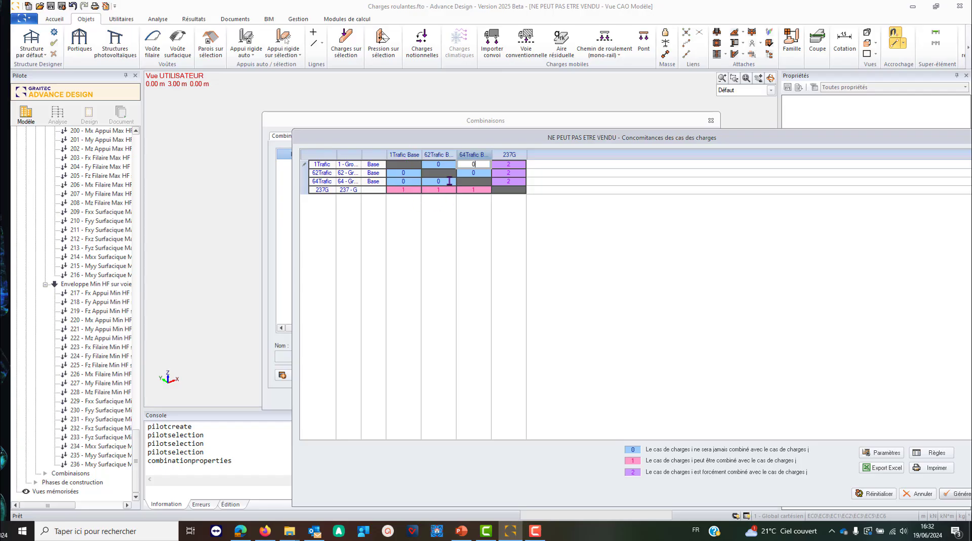
click(483, 213)
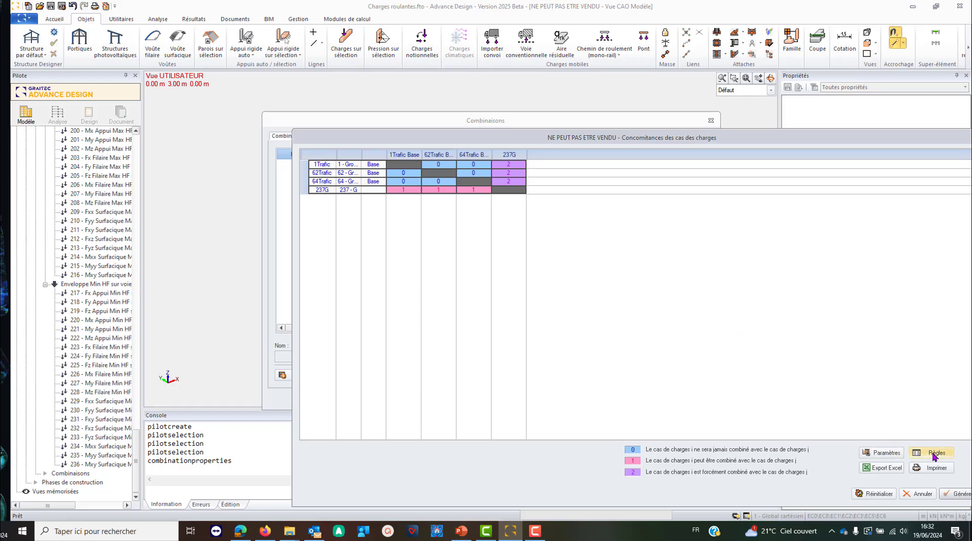
Exclude the ELS Fréquent situation from the general combination parameters and generate the combinations
click(884, 451)
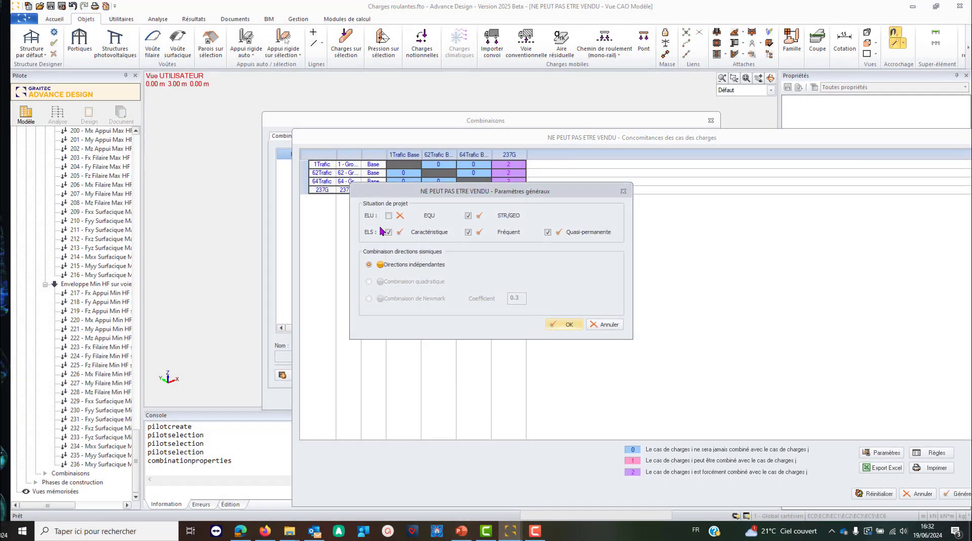
click(468, 232)
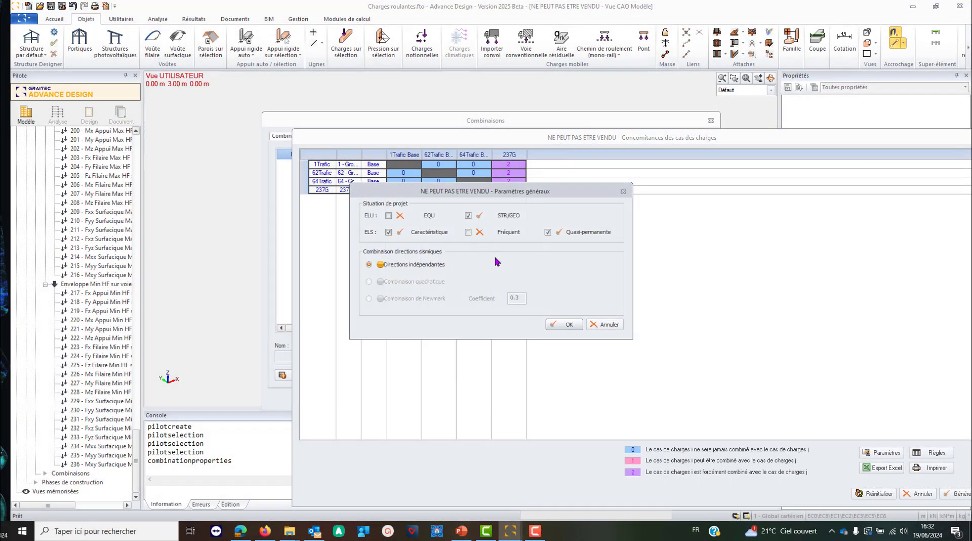
click(569, 325)
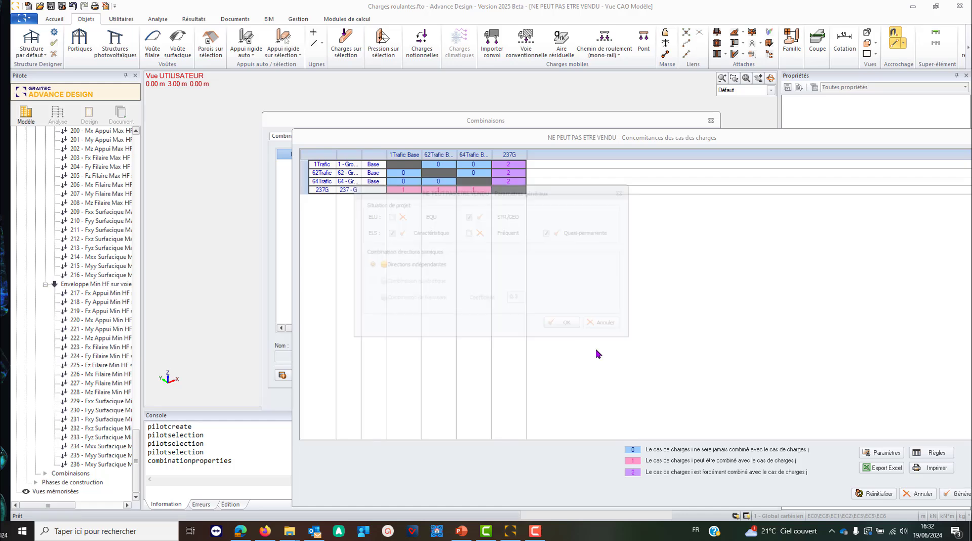
click(955, 493)
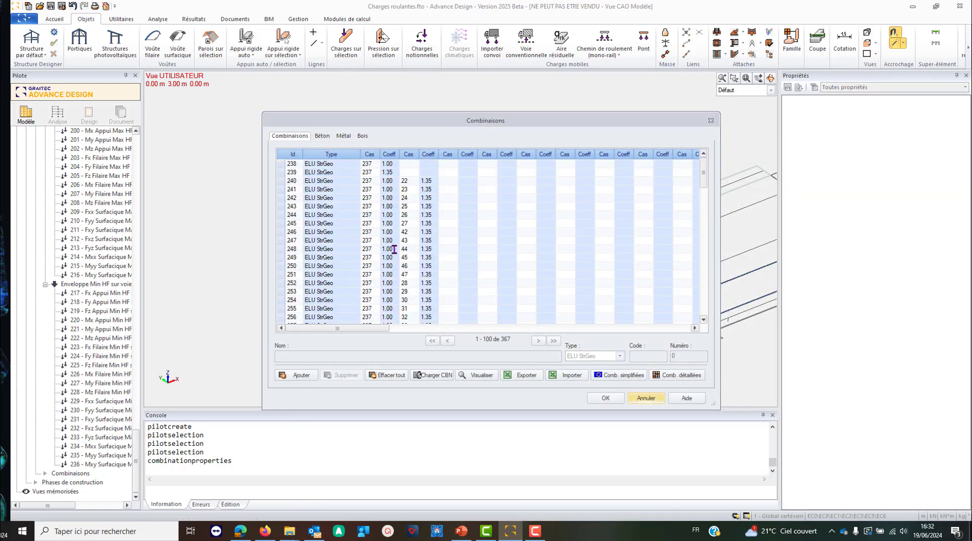
Review the generated ELU StrGeo combinations and the names of the first ones, and accept the combination list
click(368, 163)
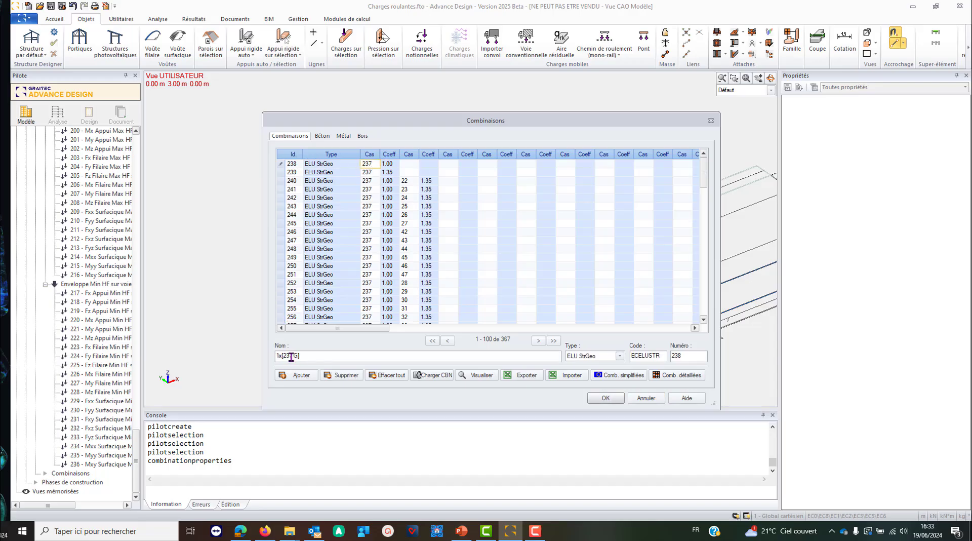
click(413, 208)
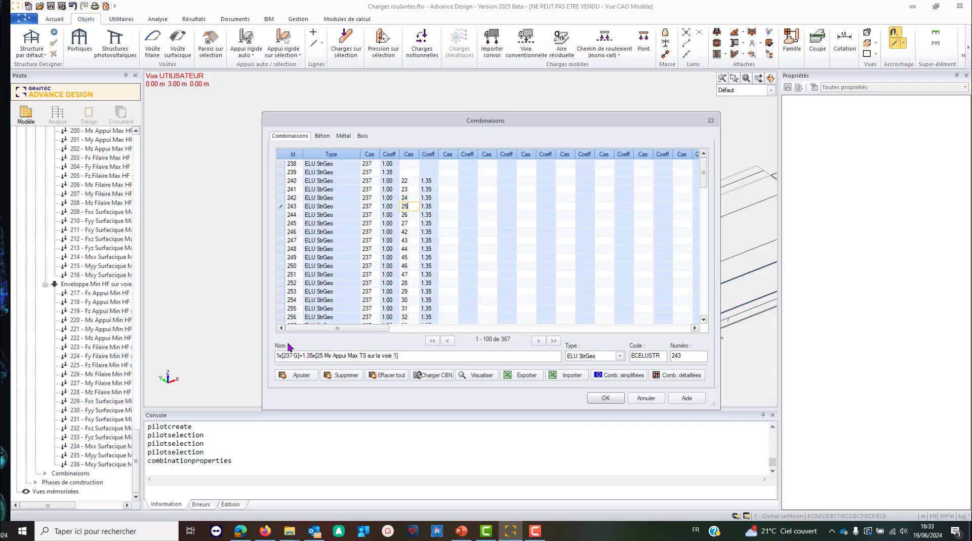
scroll(438, 277, down, 4)
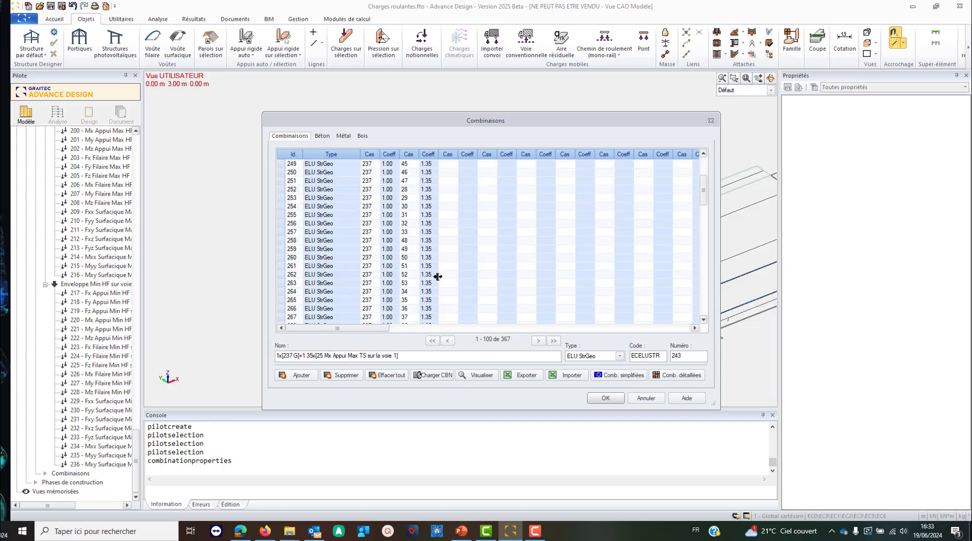
scroll(438, 276, down, 4)
scroll(432, 284, up, 8)
click(606, 398)
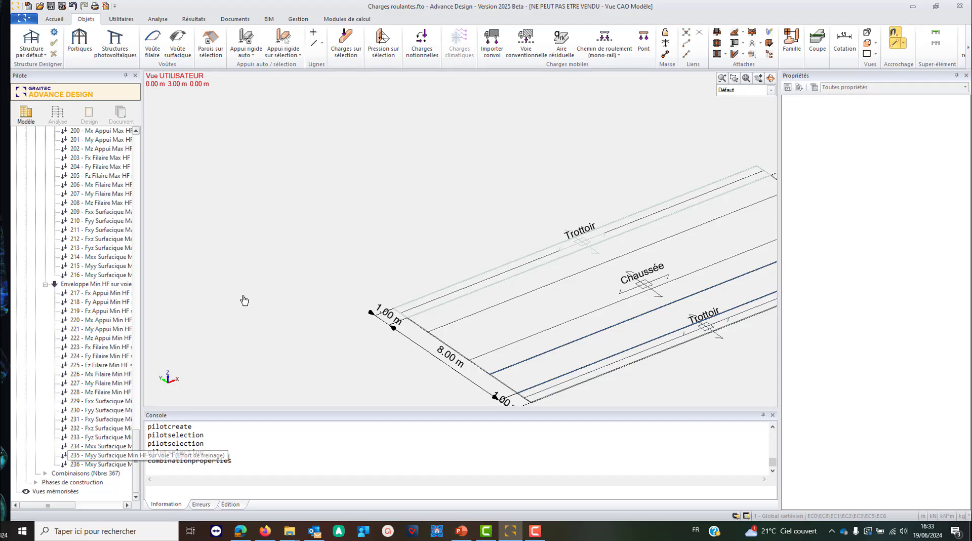
scroll(211, 223, down, 2)
scroll(542, 285, up, 2)
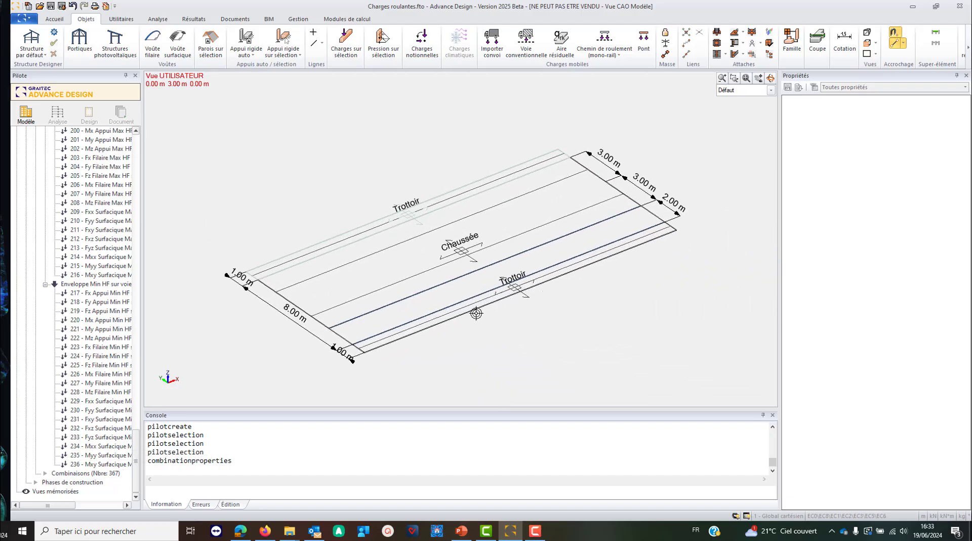
scroll(503, 354, up, 2)
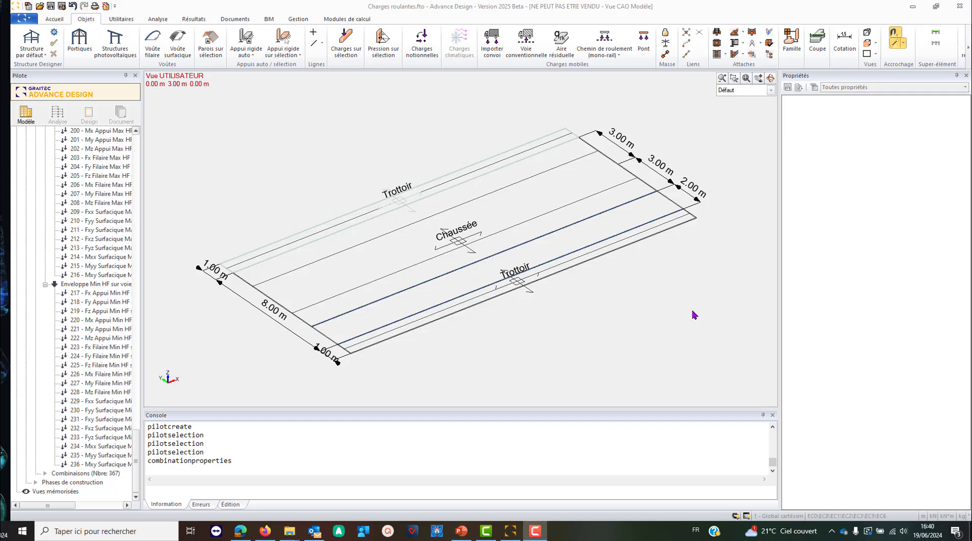
Switch to the Charges roulantes PowerPoint presentation and display its closing THANK YOU! slide full screen
key(alt+Tab)
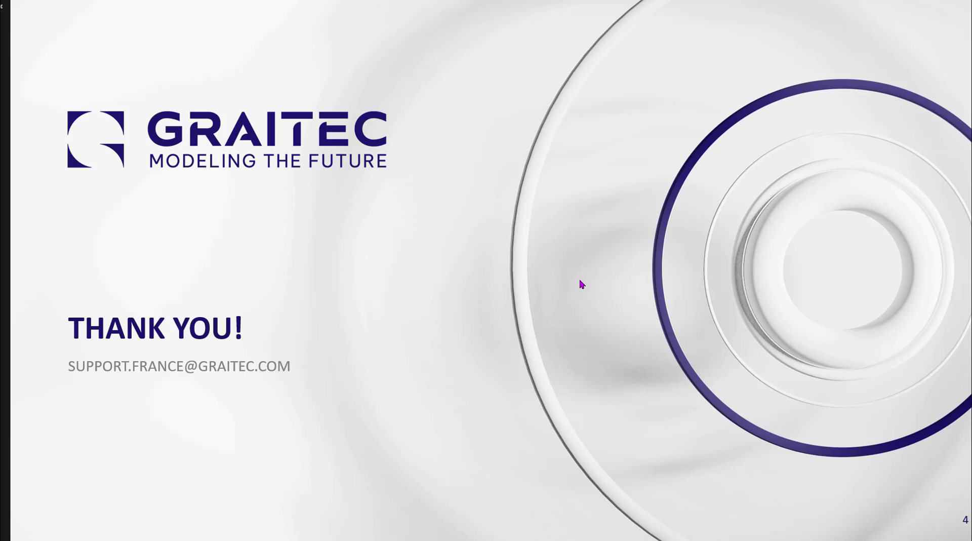
key(ctrl)
key(ctrl)
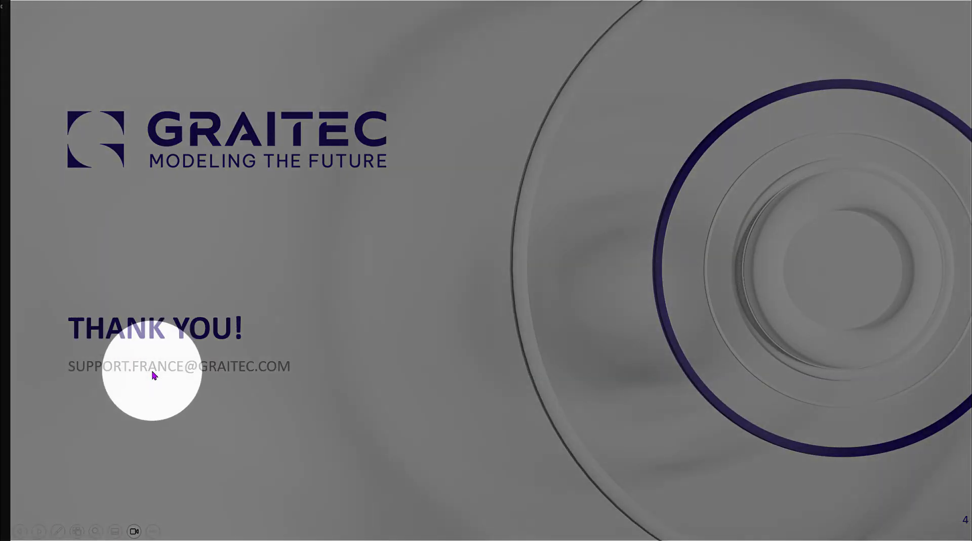
click(301, 374)
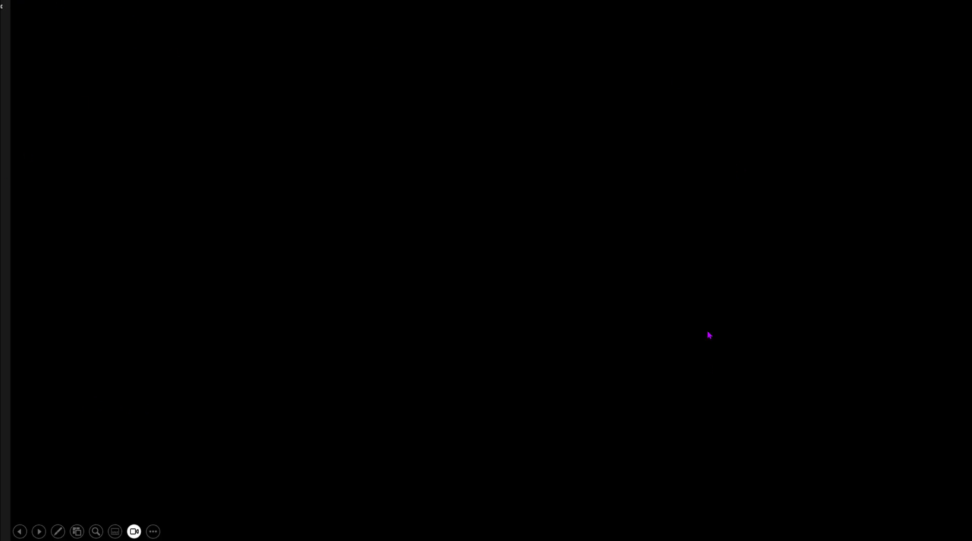
click(630, 157)
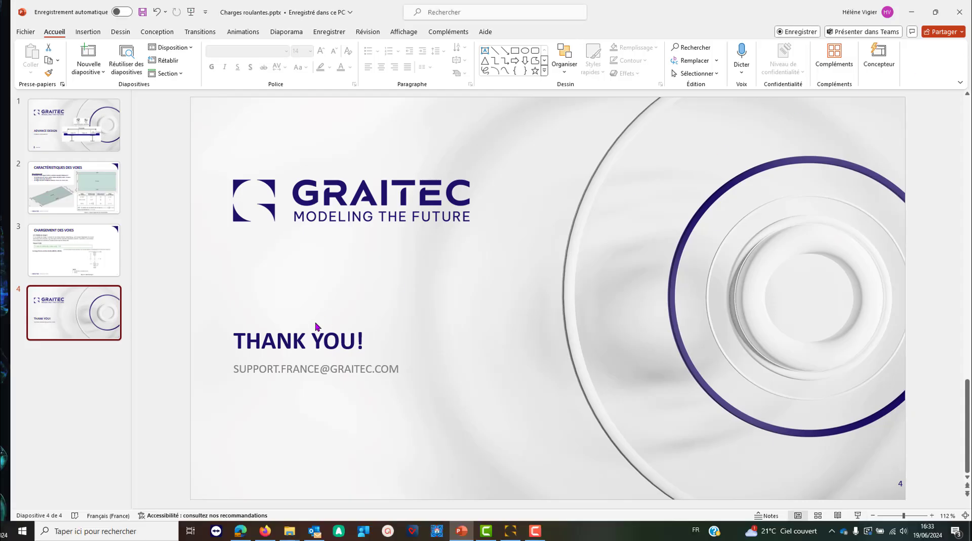
click(857, 515)
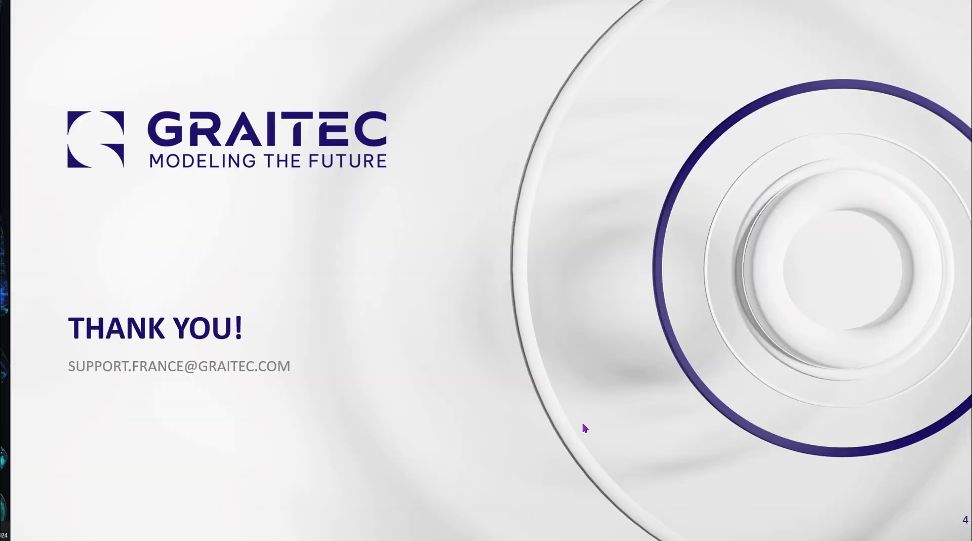